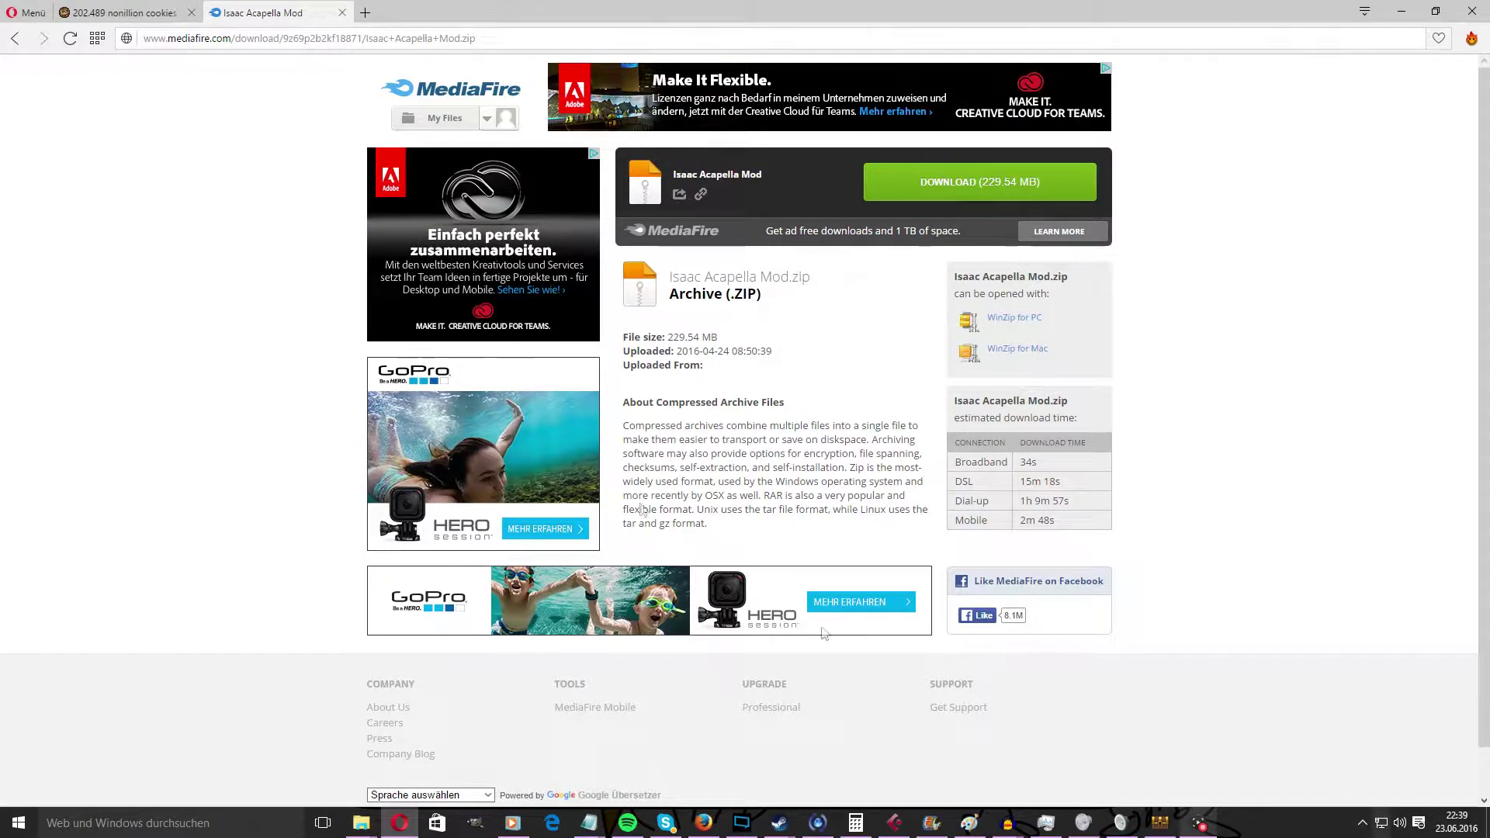
# Cancel the new Isaac Acapella Mod.zip download and switch to the Downloads_sim folder with Isaac Acapella Mod V1.zip
pyautogui.click(1056, 199)
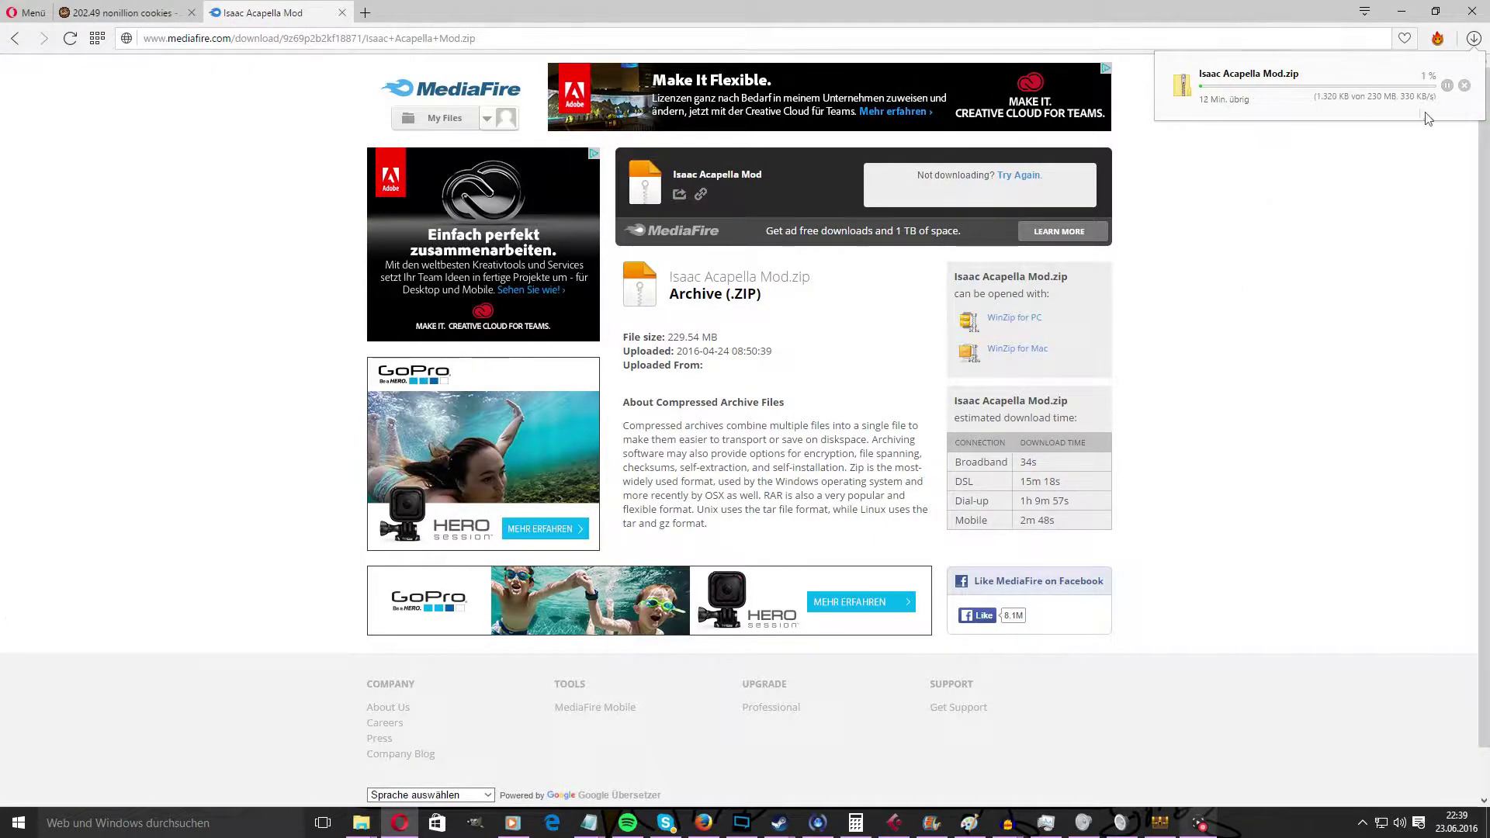
pyautogui.click(1465, 88)
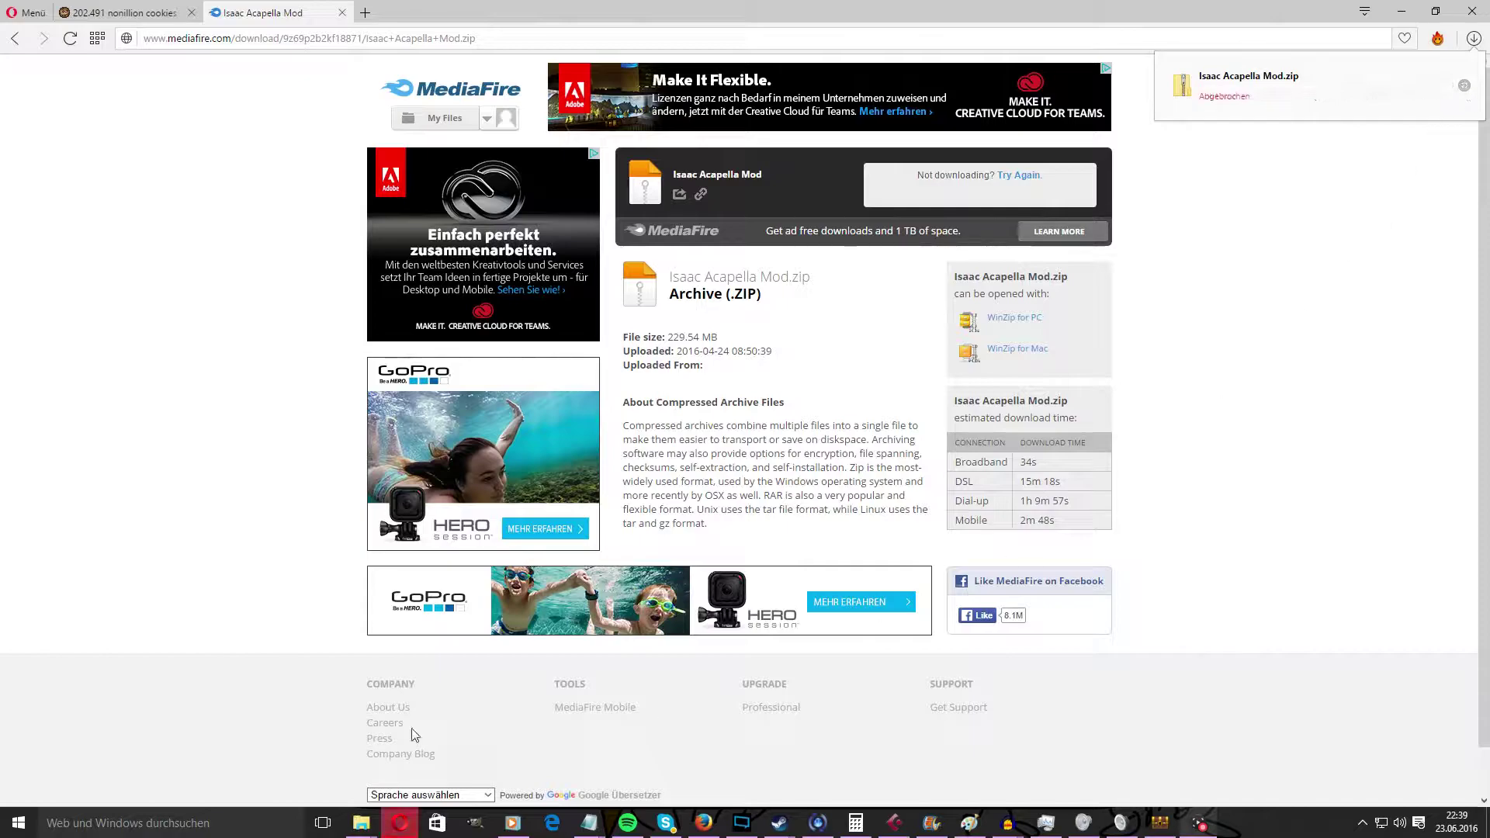
pyautogui.moveTo(373, 832)
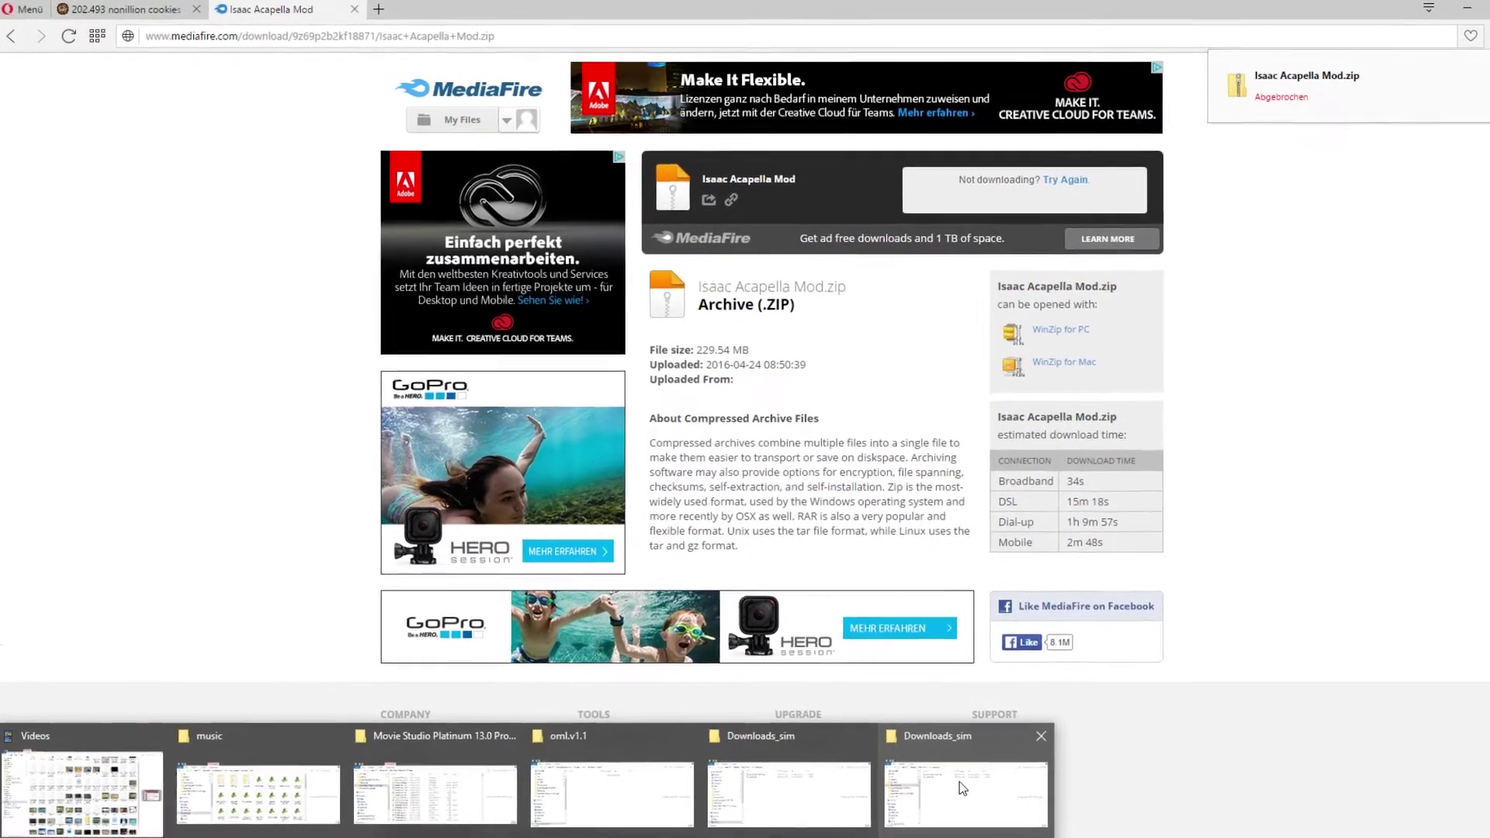
pyautogui.click(960, 783)
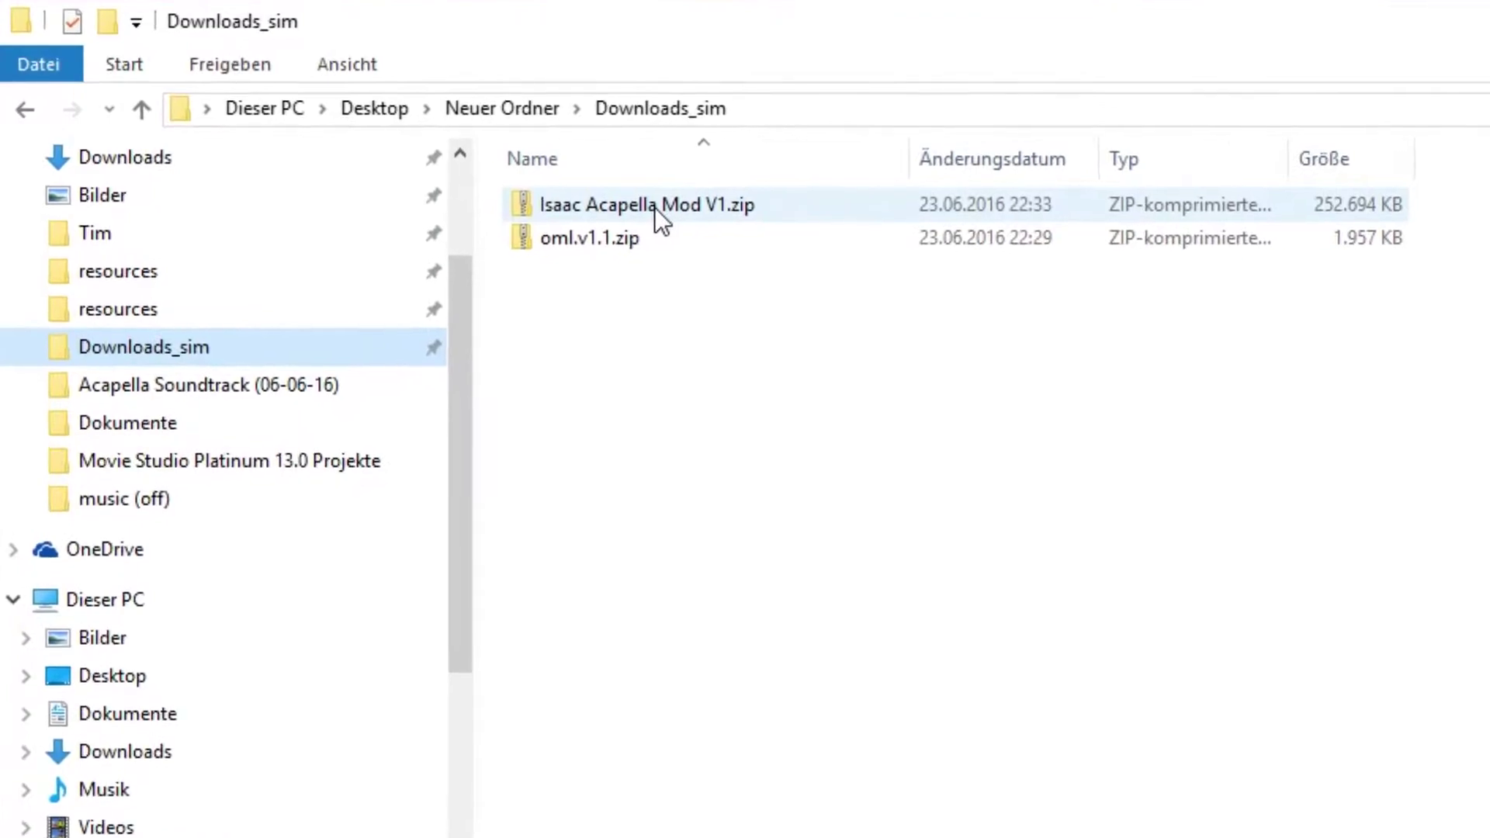
# Extract Isaac Acapella Mod V1.zip here with Hier entpacken and open the extracted folder
pyautogui.rightClick(621, 204)
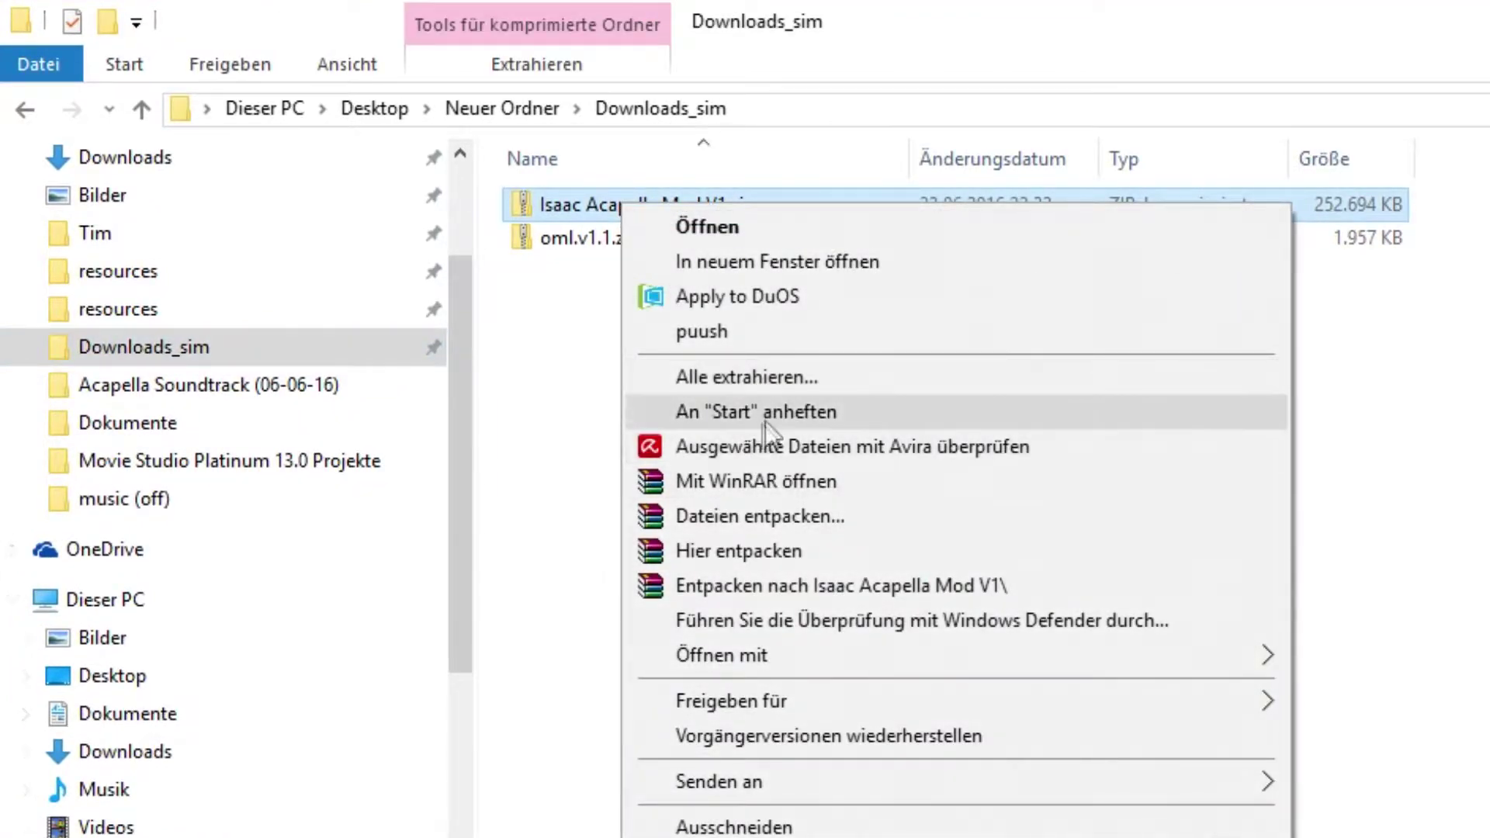
pyautogui.click(771, 582)
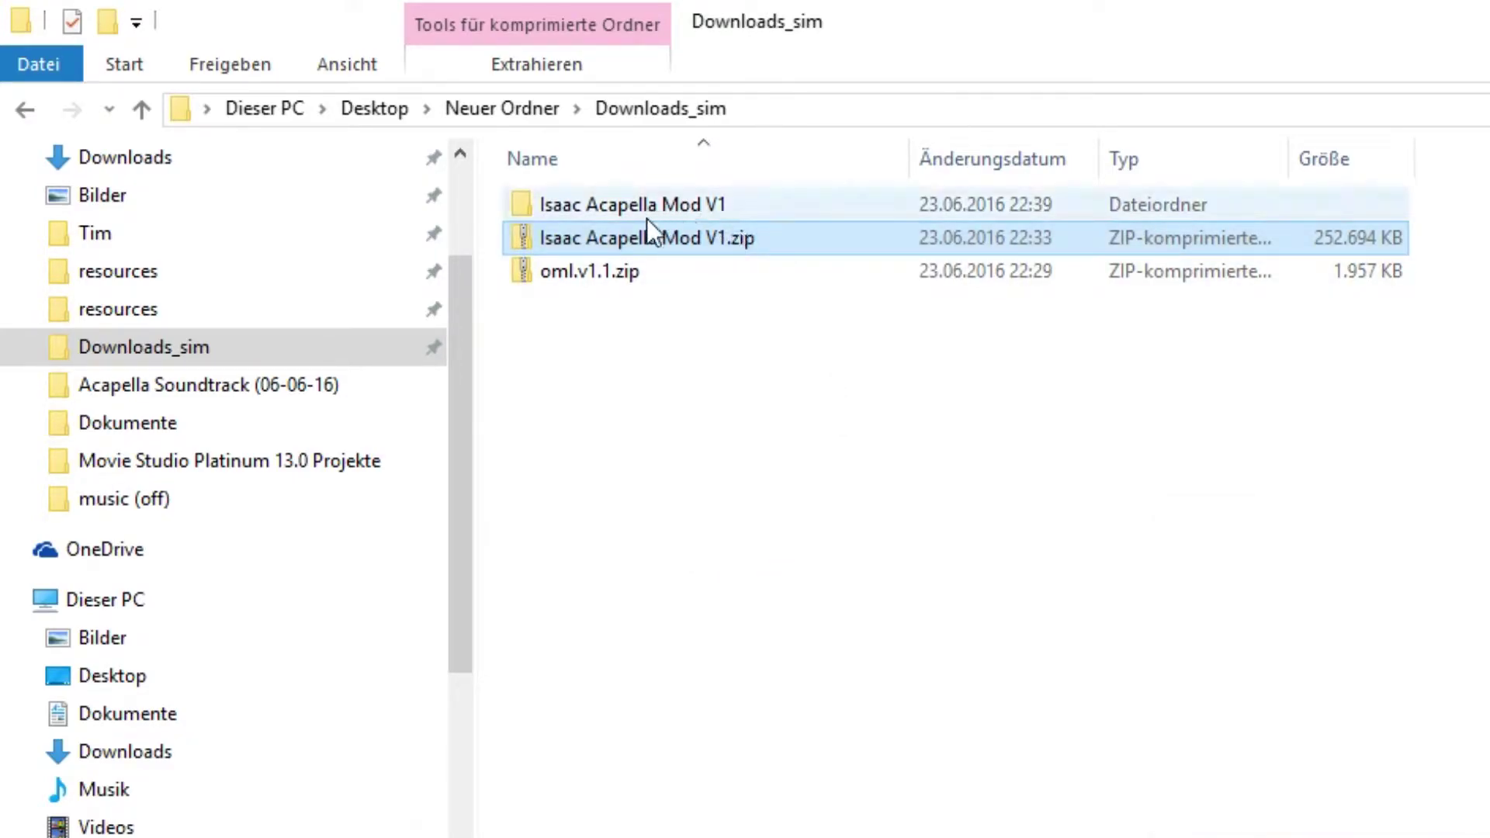
pyautogui.doubleClick(686, 204)
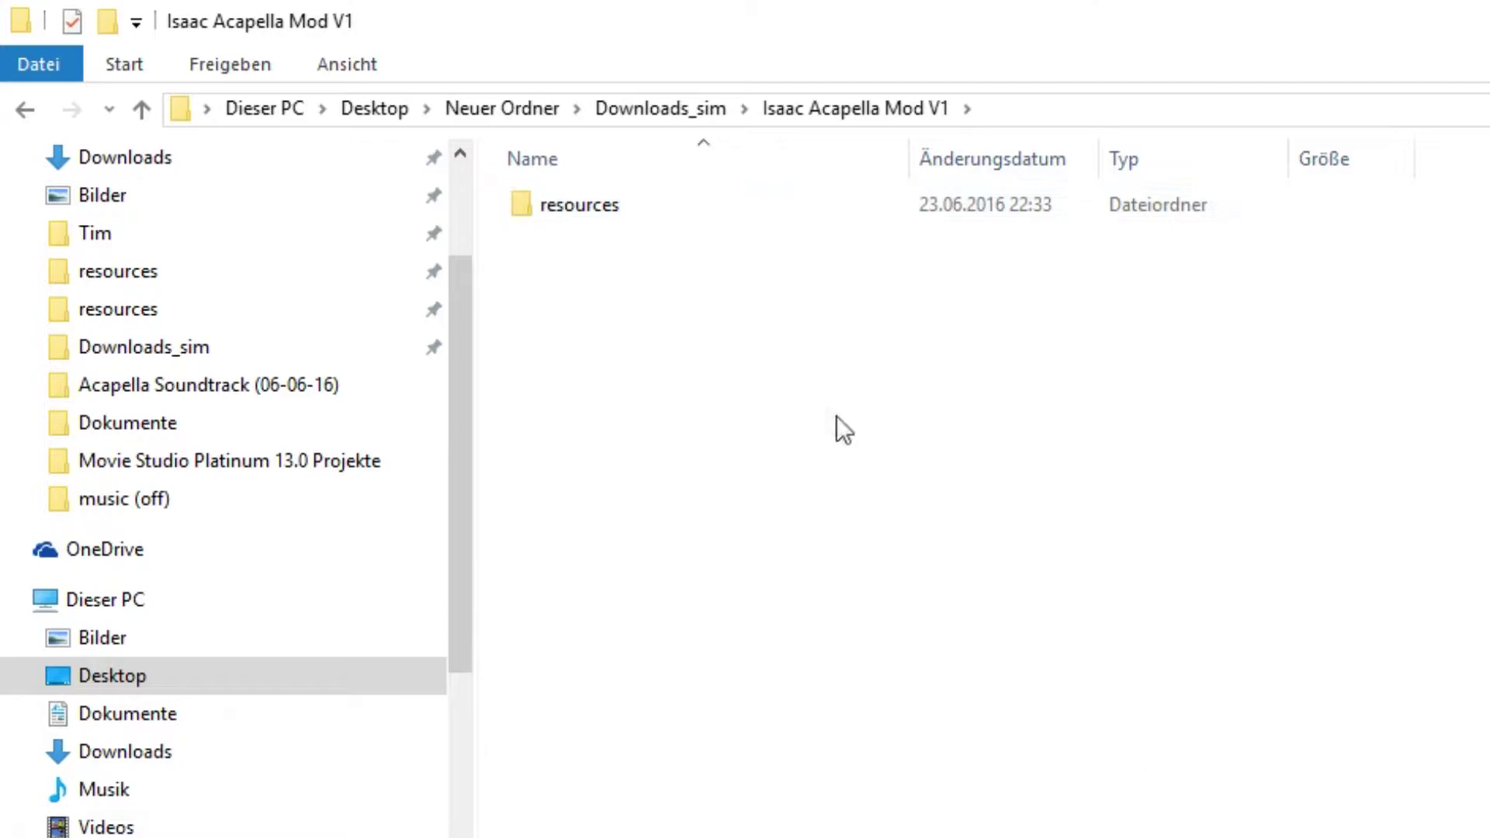
# Copy the mod's resources folder
pyautogui.click(694, 214)
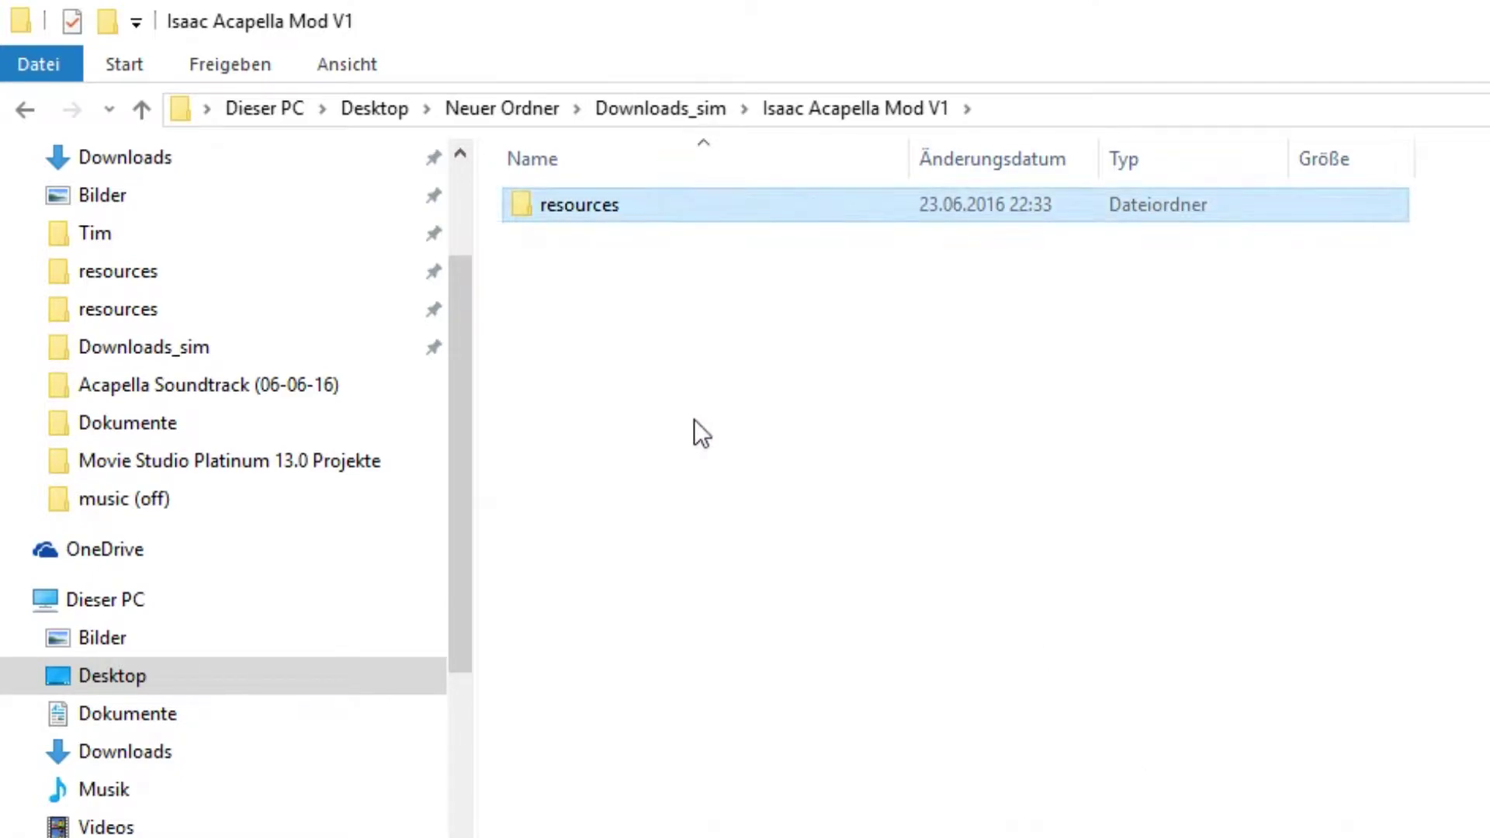
pyautogui.rightClick(620, 199)
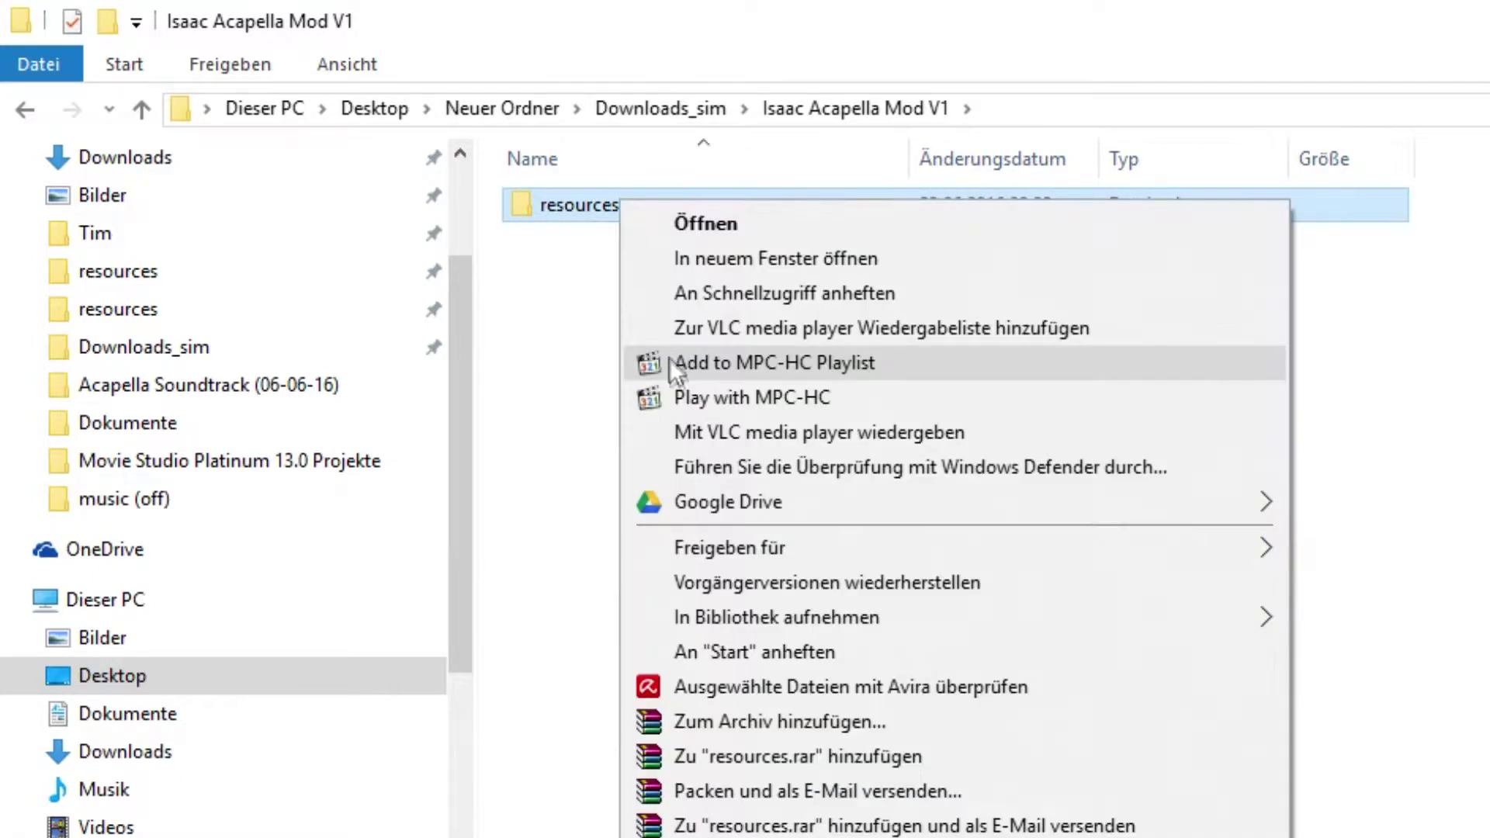
pyautogui.press('Escape')
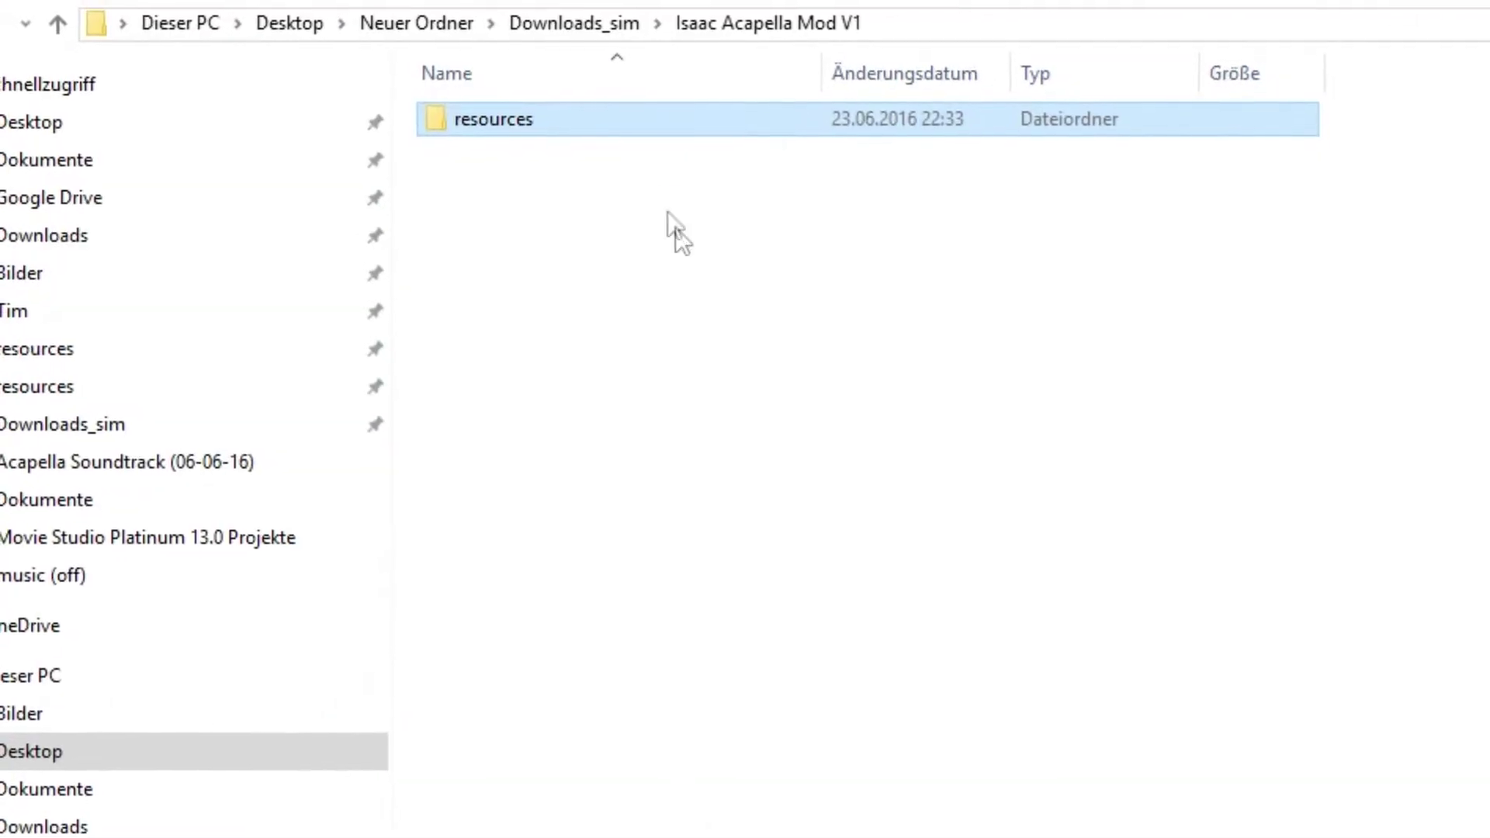
pyautogui.rightClick(708, 230)
pyautogui.click(549, 153)
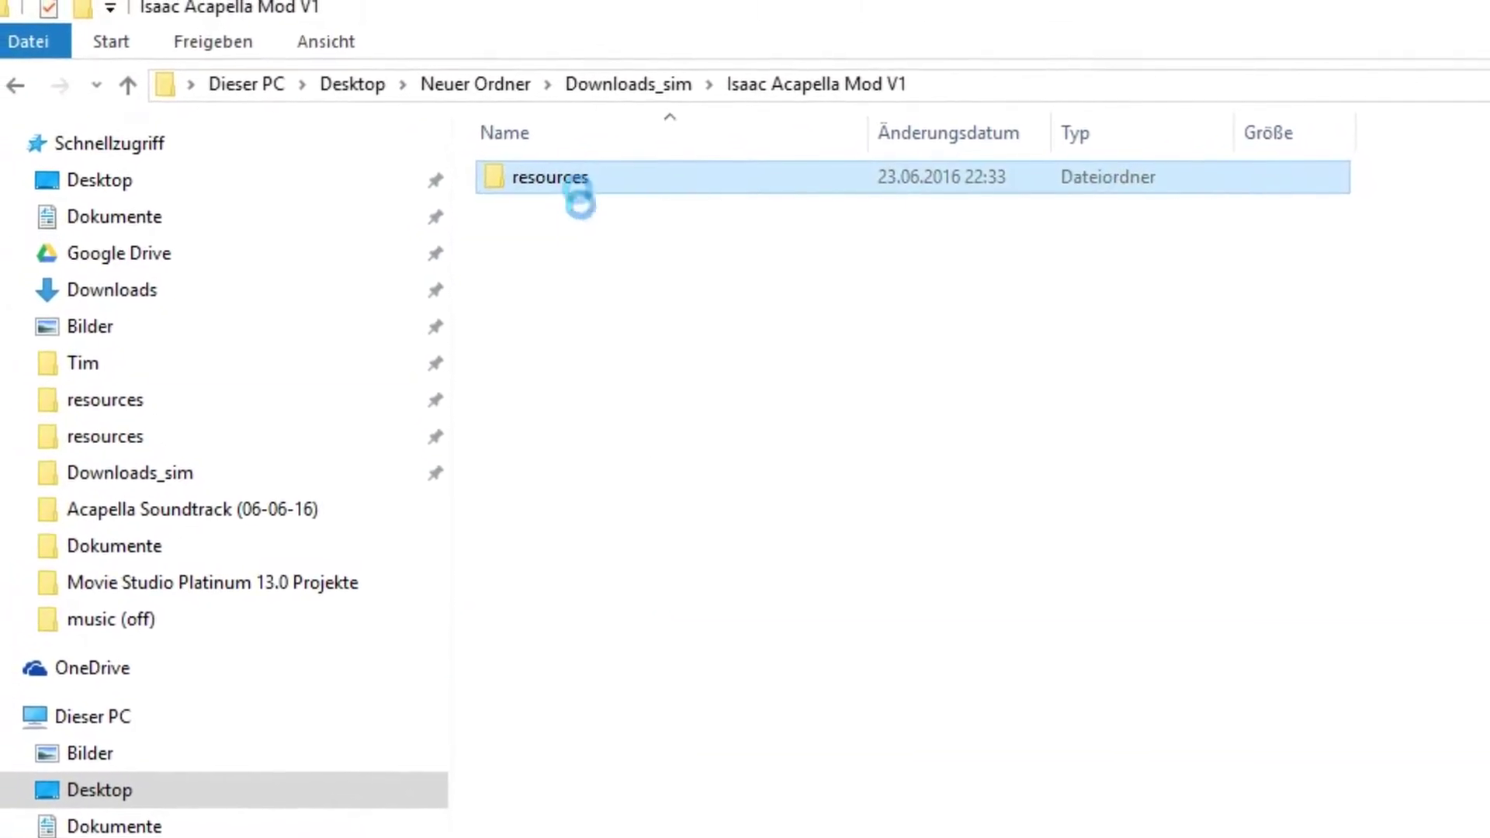
pyautogui.rightClick(551, 157)
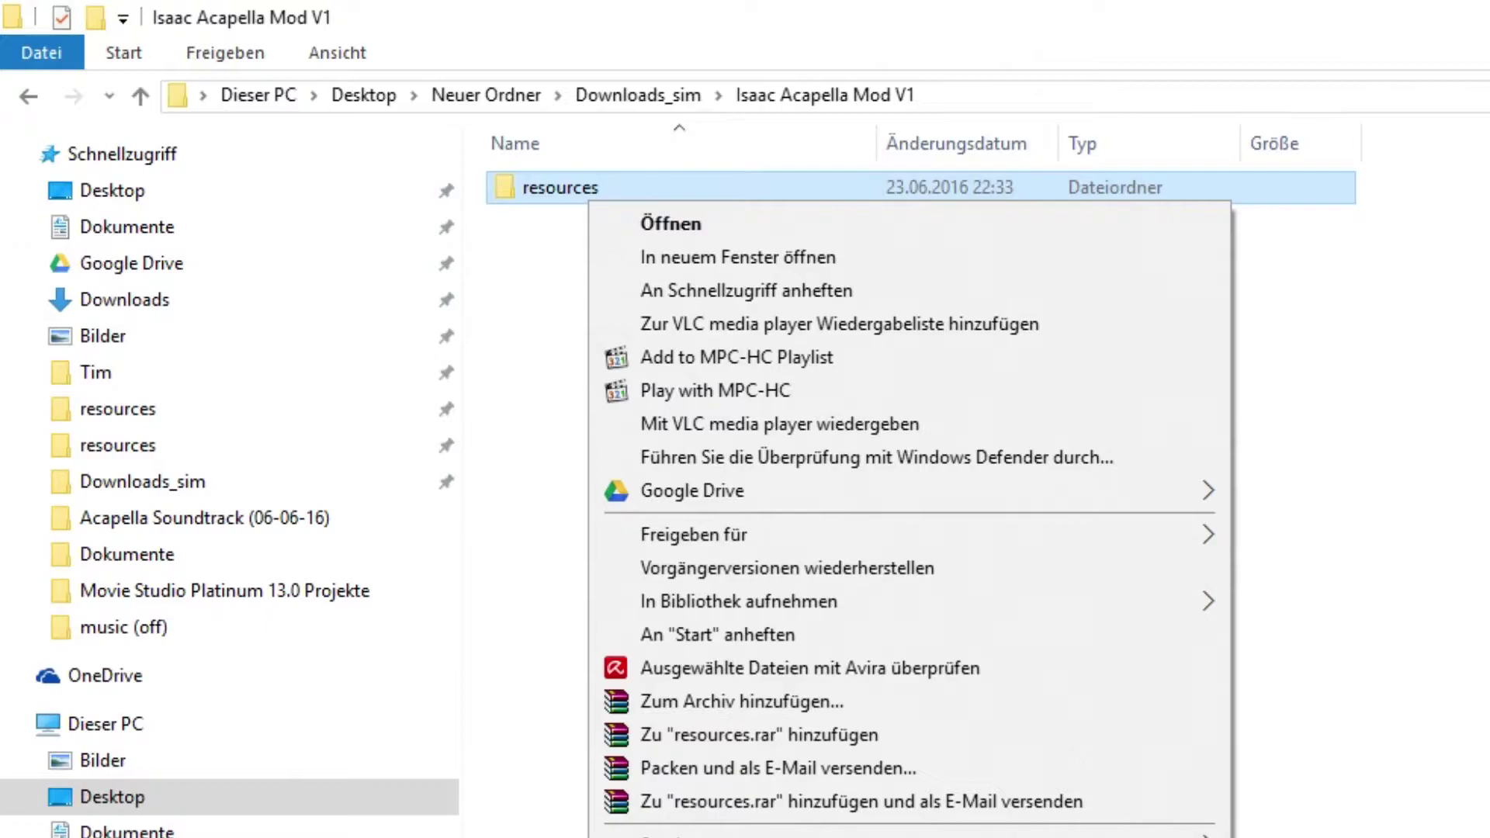
pyautogui.click(1297, 518)
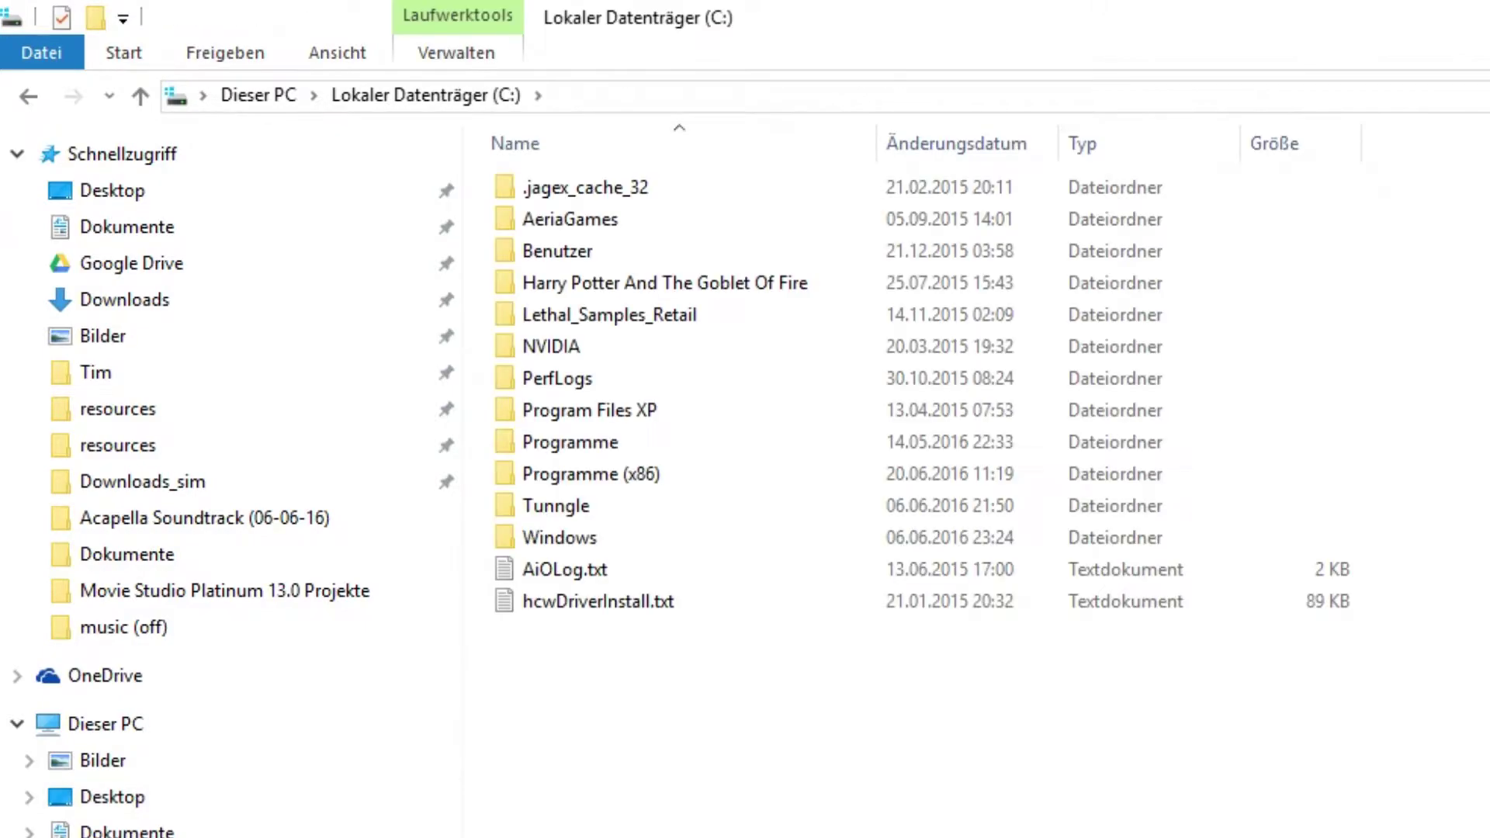
# Go through Programme (x86), Steam, SteamApps and common into The Binding of Isaac Rebirth folder
pyautogui.doubleClick(592, 469)
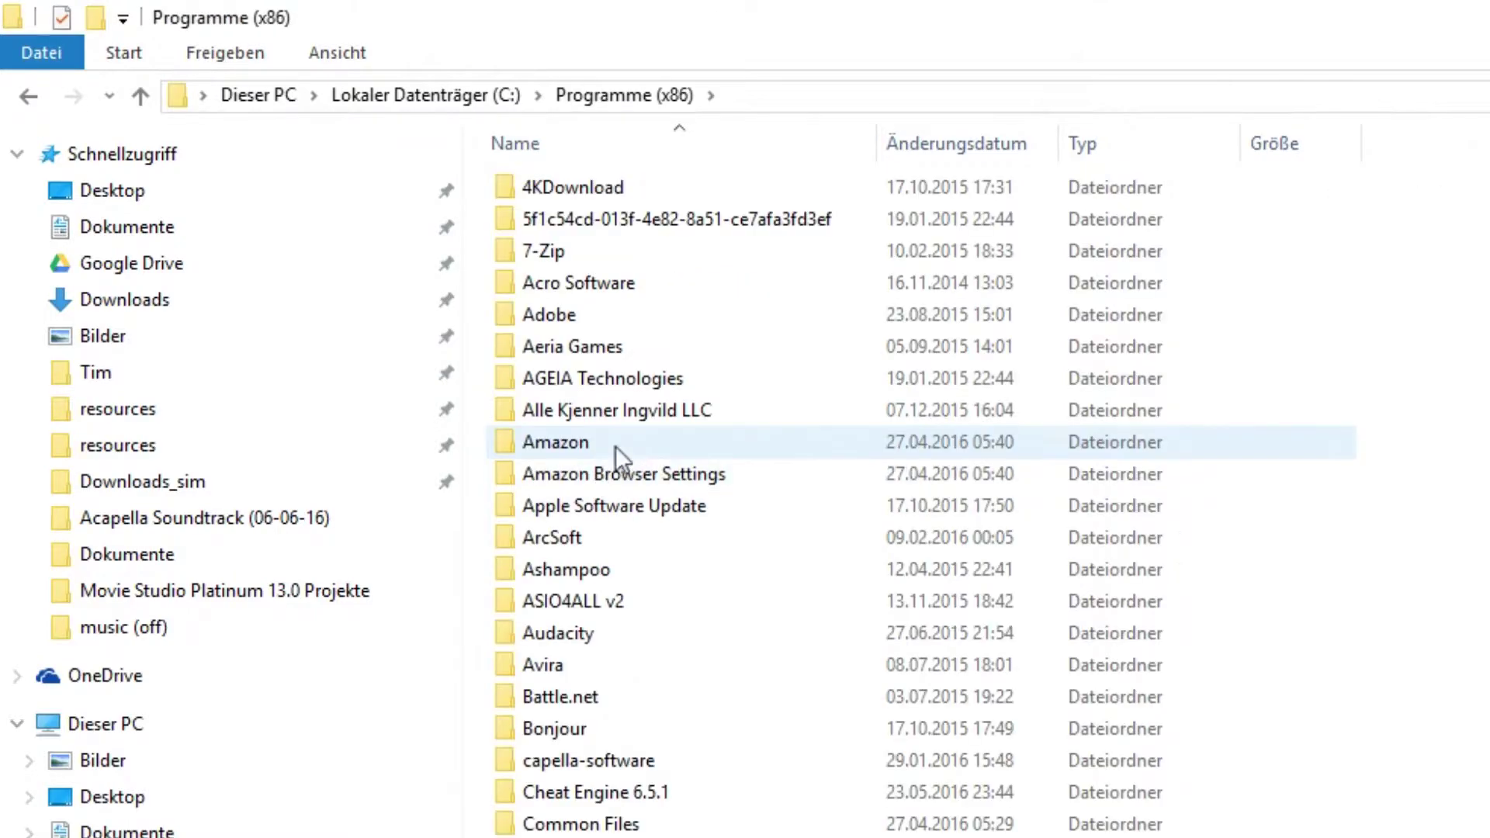
pyautogui.scroll(-10, 616, 446)
pyautogui.scroll(-5, 621, 823)
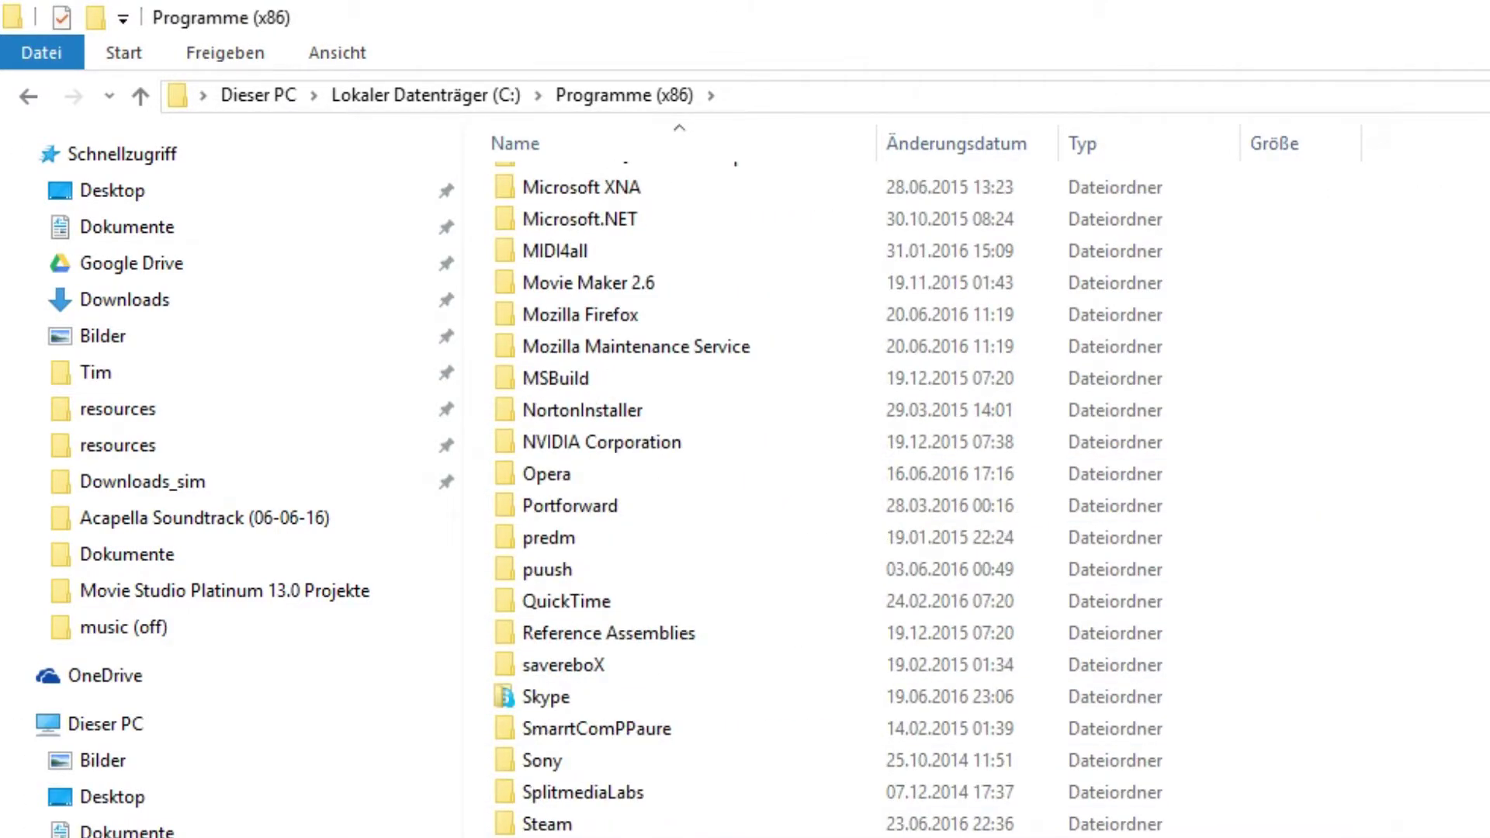
pyautogui.doubleClick(544, 828)
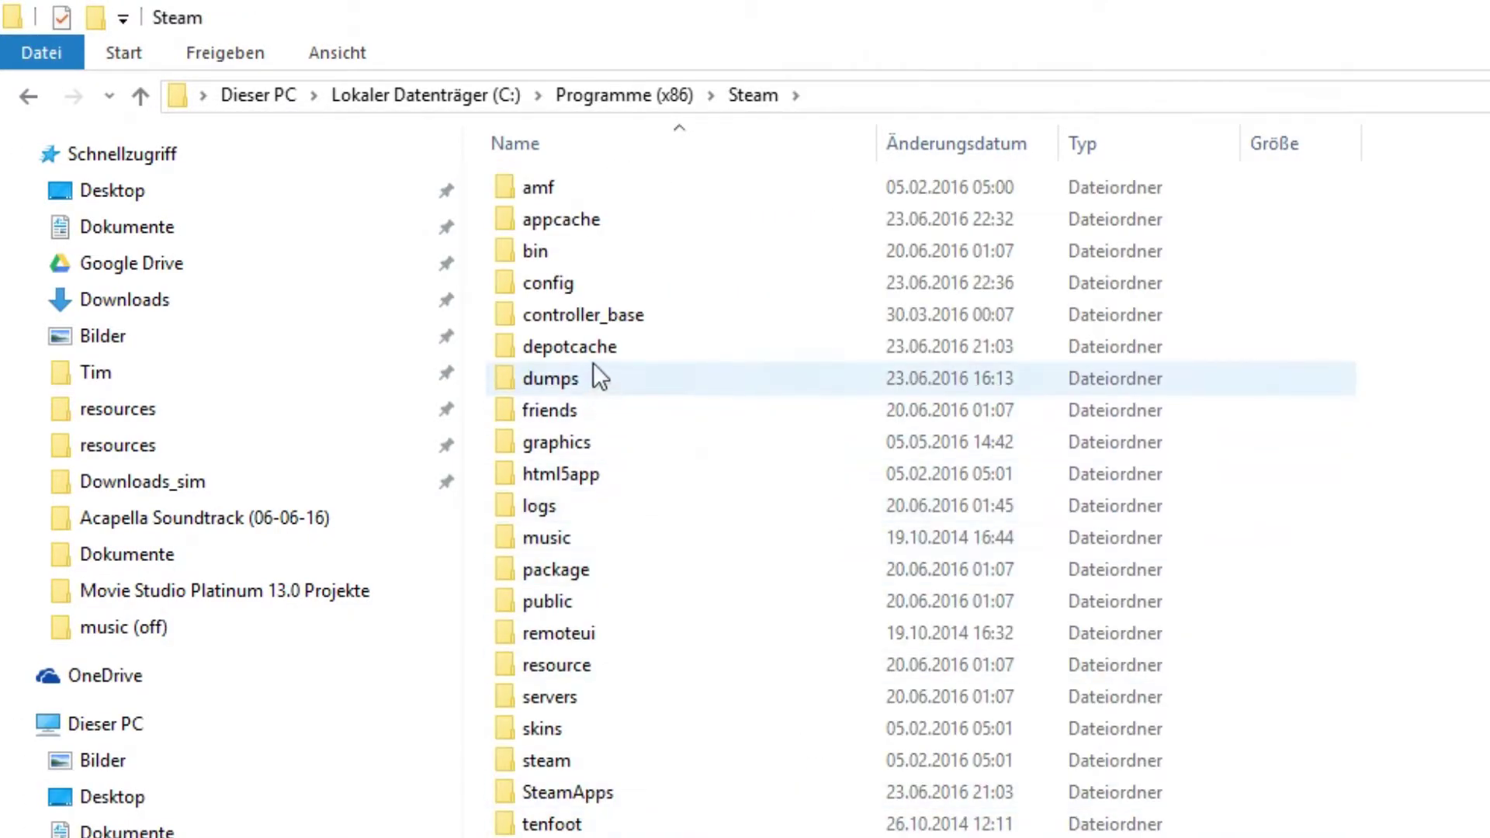
pyautogui.doubleClick(574, 790)
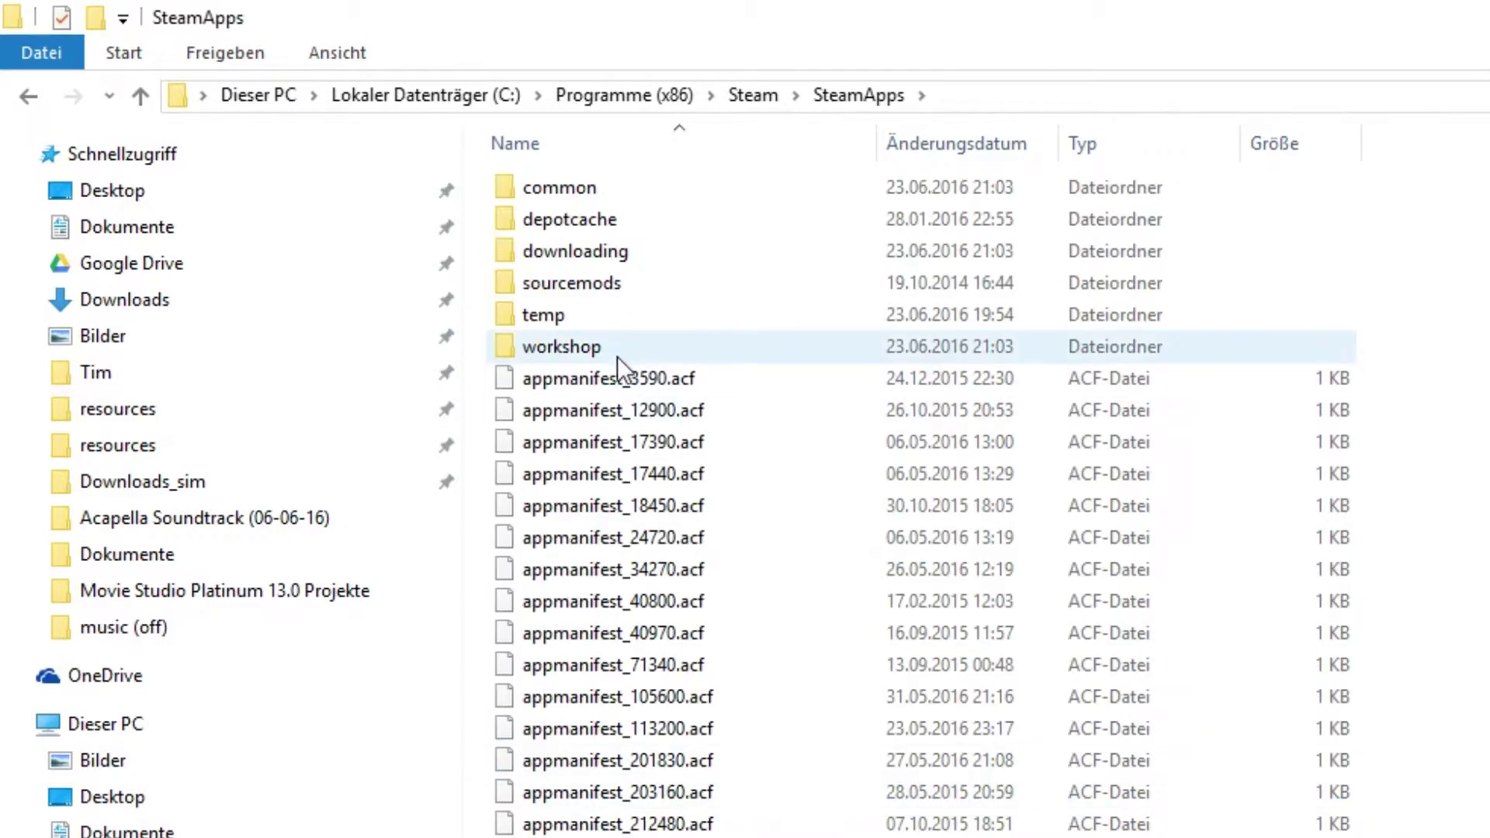
pyautogui.doubleClick(581, 189)
pyautogui.scroll(-5, 668, 330)
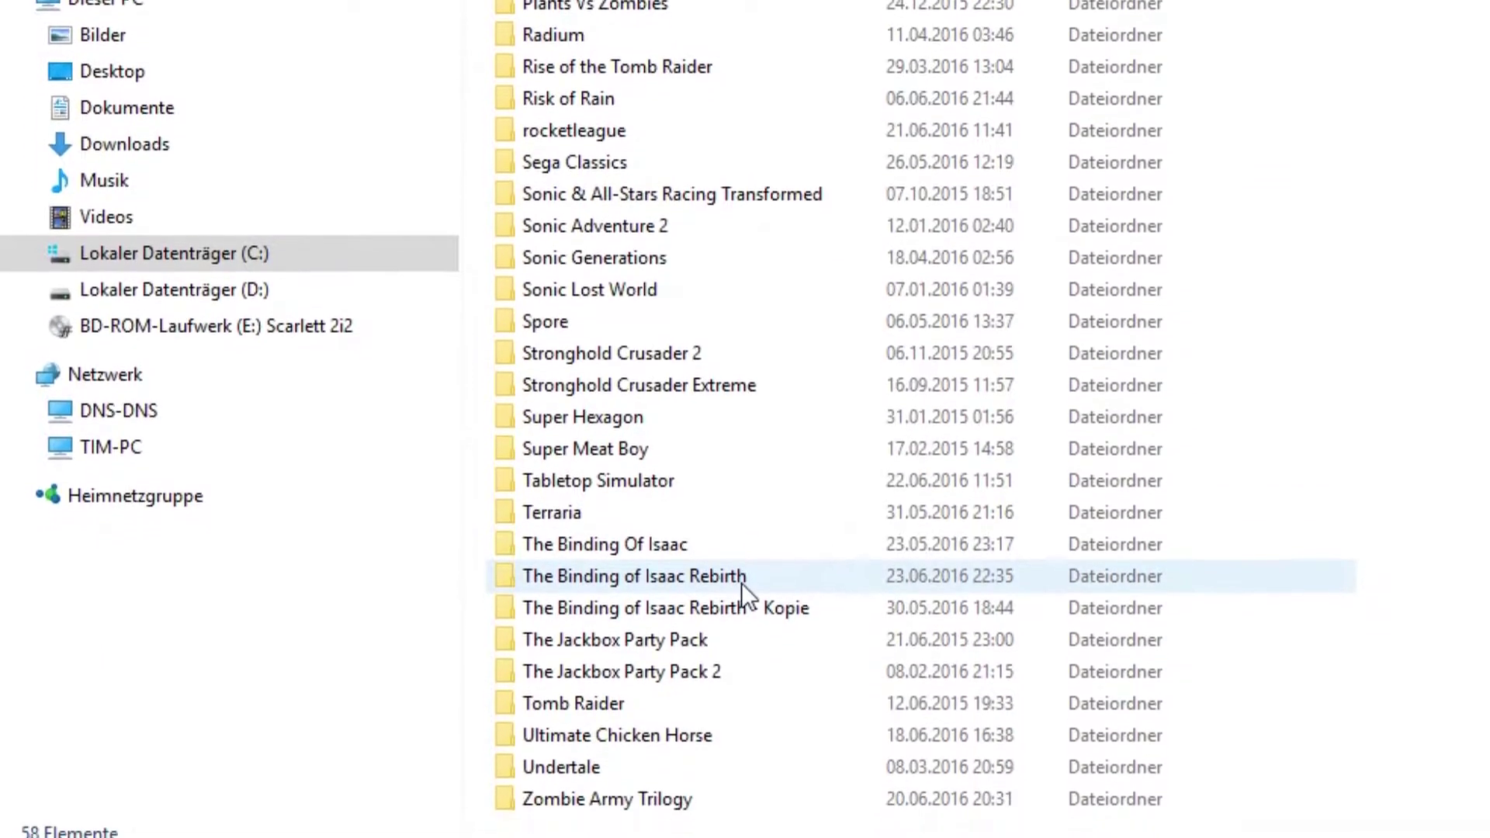
pyautogui.click(741, 579)
pyautogui.click(741, 580)
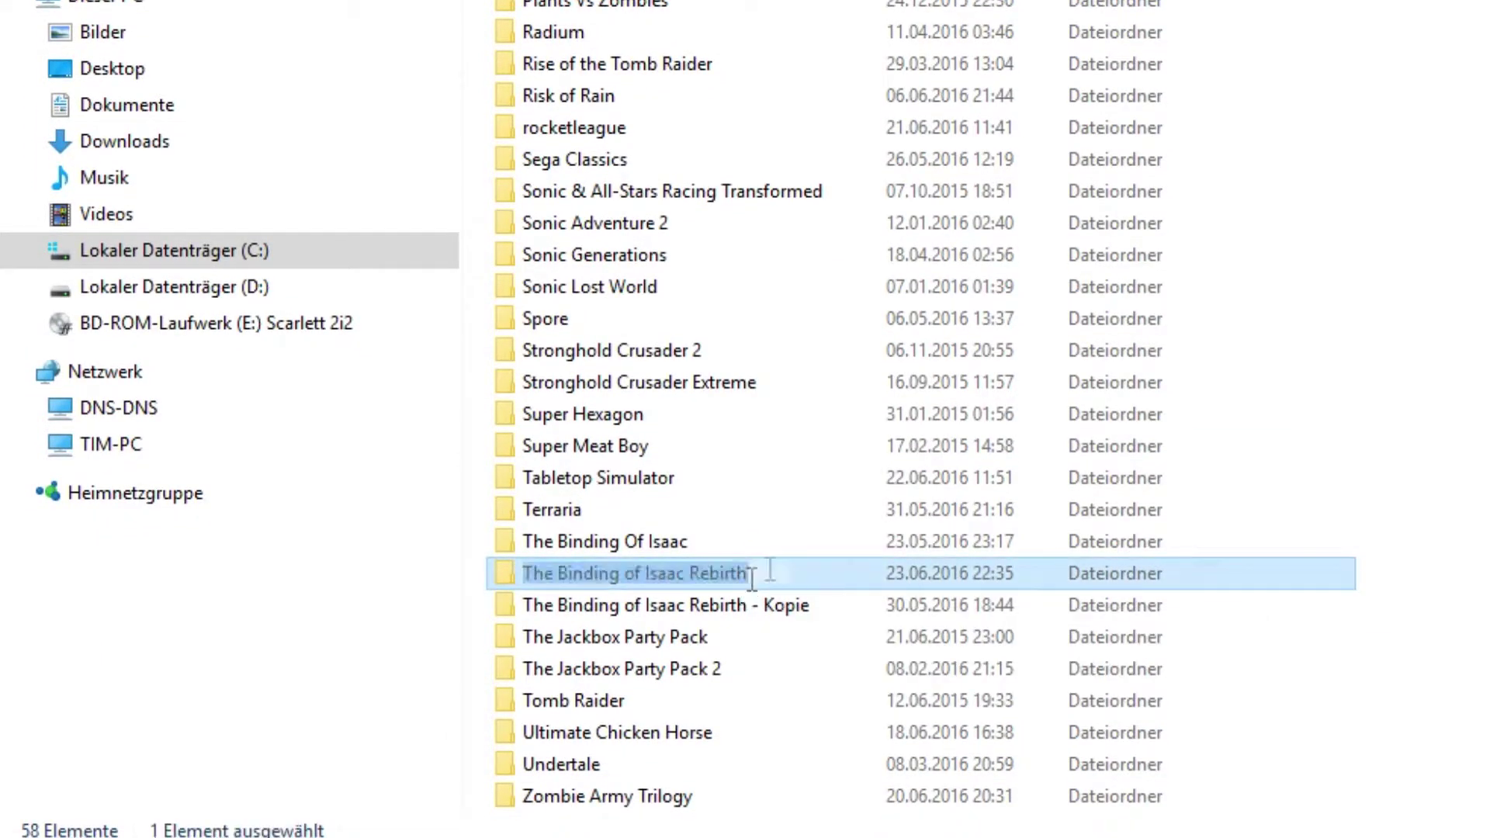
pyautogui.doubleClick(848, 571)
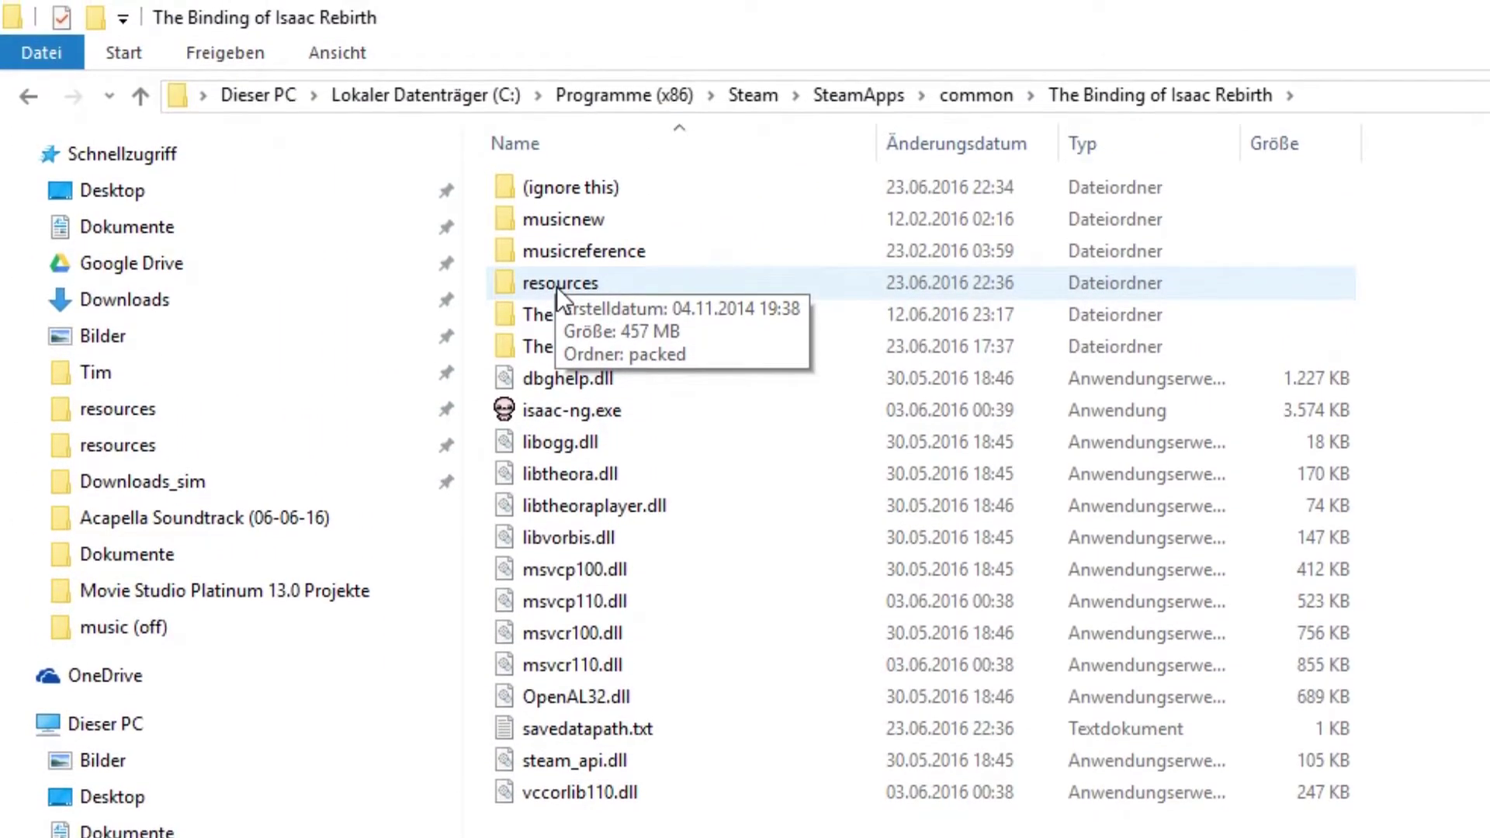
# Check the contents of the game's resources folder, then return to The Binding of Isaac Rebirth folder
pyautogui.doubleClick(556, 286)
pyautogui.moveTo(629, 304)
pyautogui.mouseDown()
pyautogui.moveTo(526, 190)
pyautogui.moveTo(542, 232)
pyautogui.moveTo(493, 179)
pyautogui.moveTo(561, 213)
pyautogui.mouseUp()
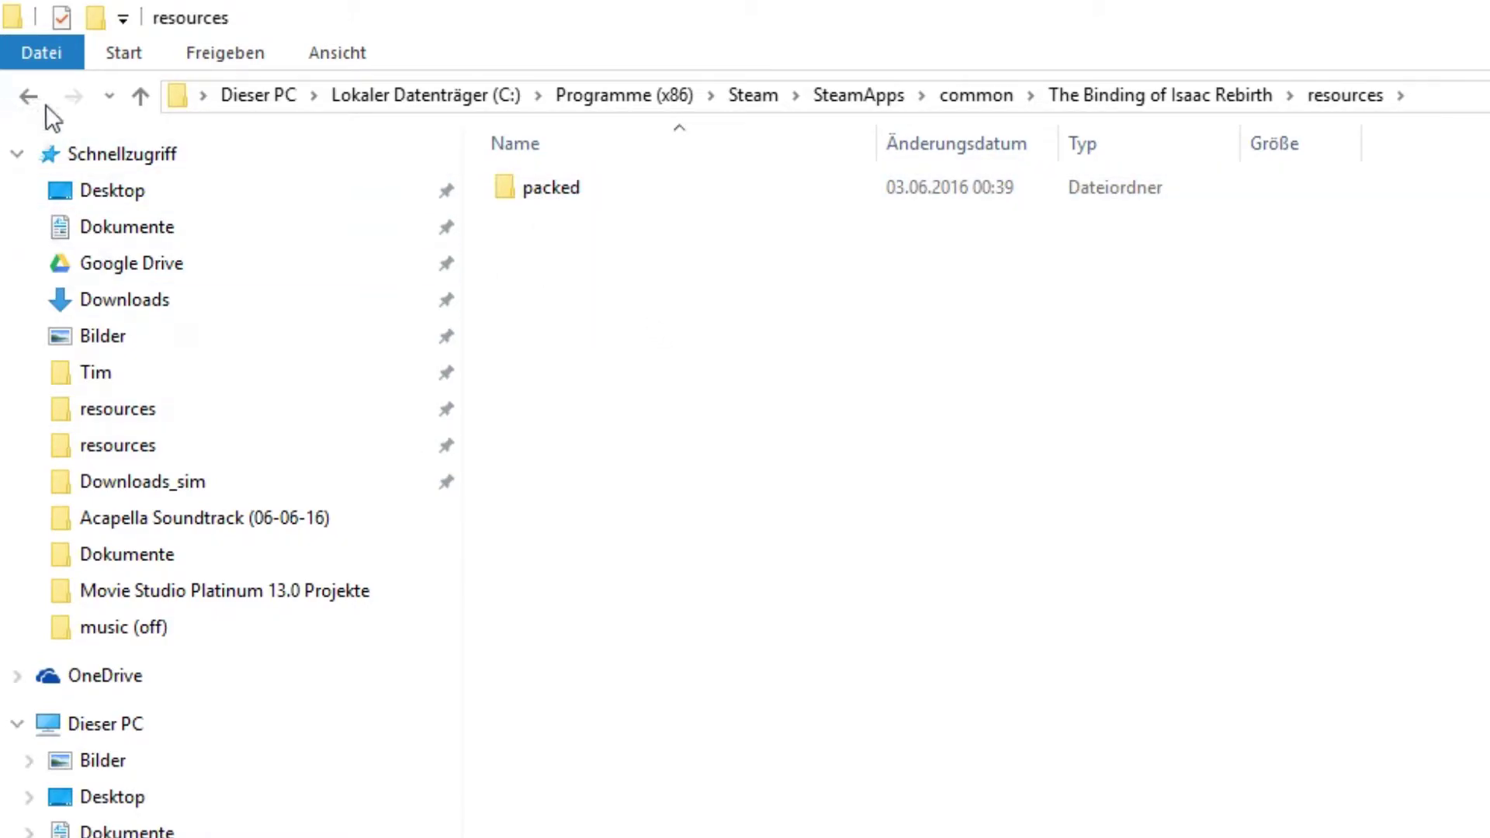
pyautogui.click(28, 97)
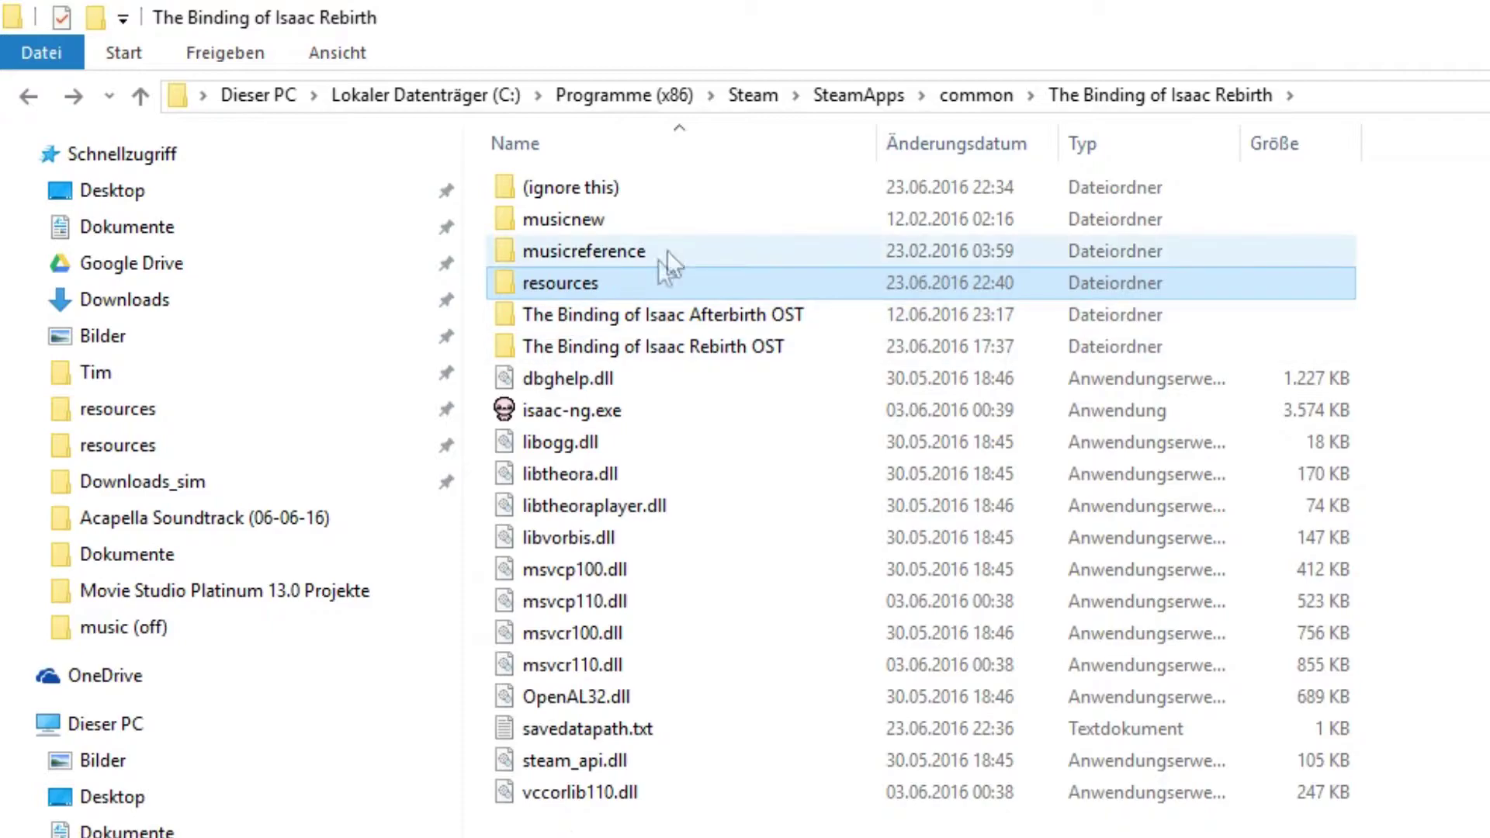
pyautogui.doubleClick(626, 286)
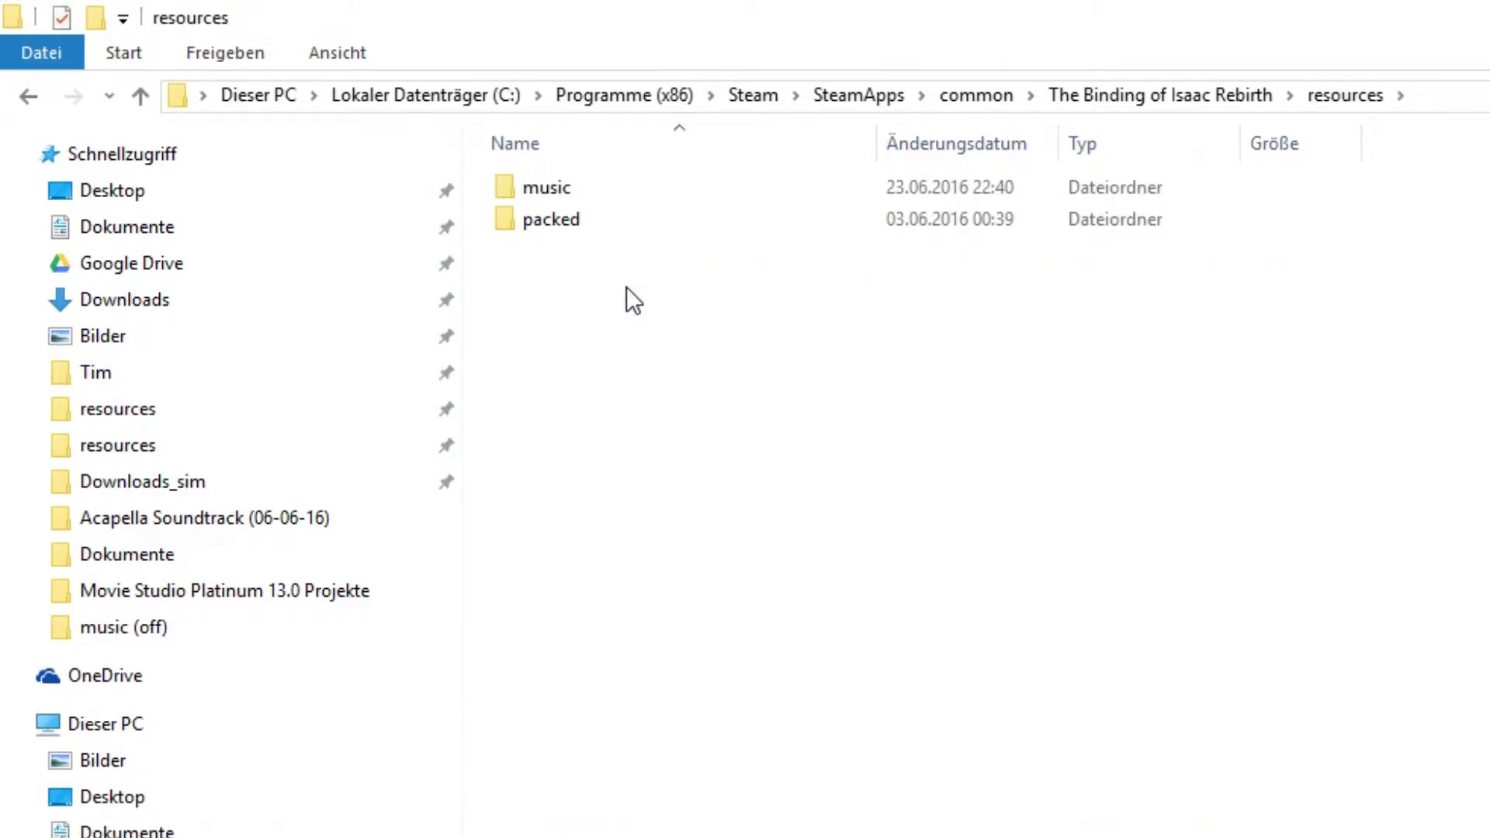
pyautogui.click(660, 195)
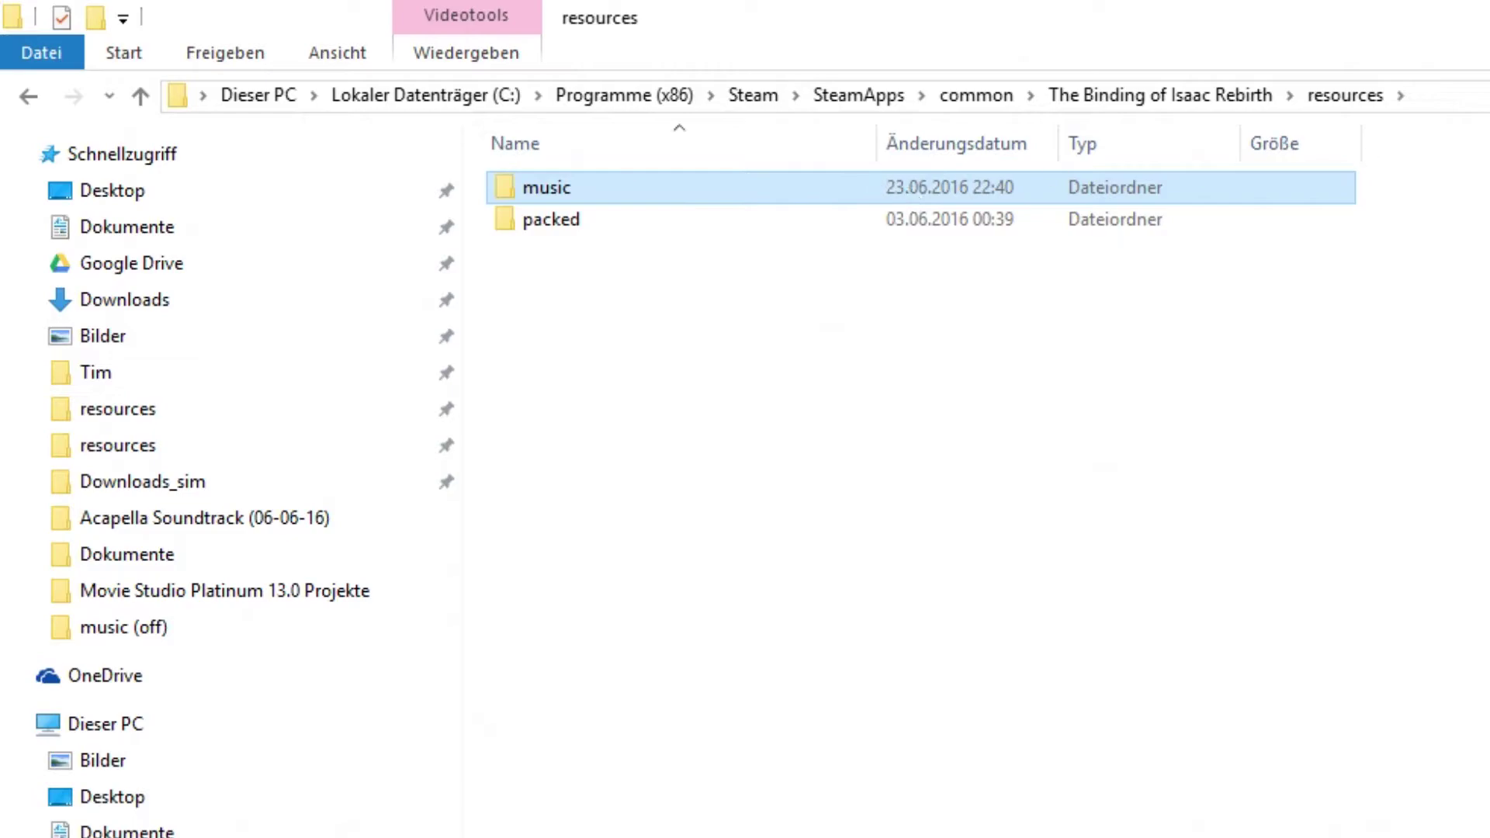
pyautogui.click(1248, 97)
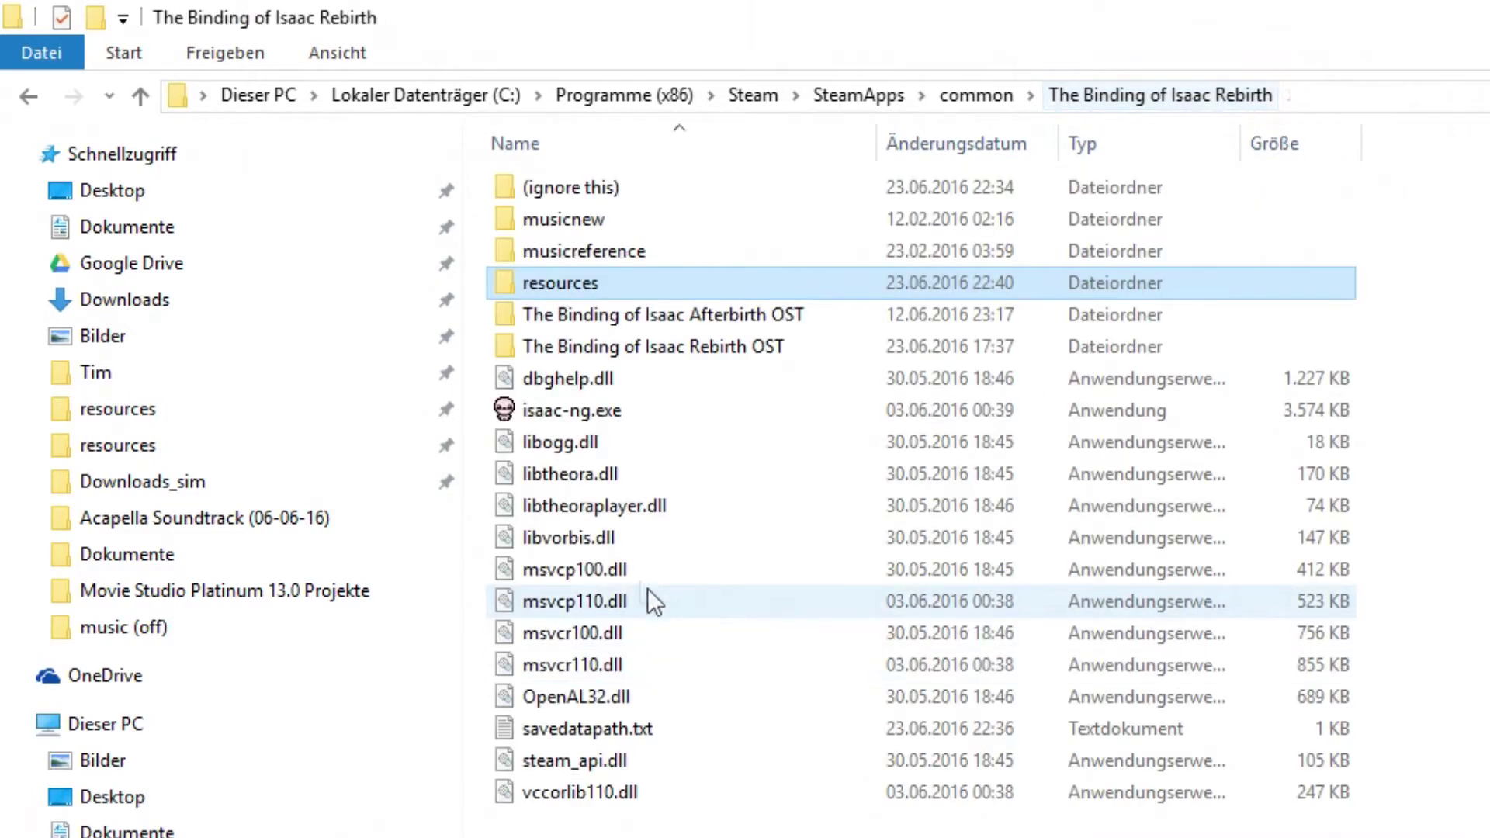
# Select the .ogg tracks in resources\music, then return to the resources folder
pyautogui.doubleClick(594, 287)
pyautogui.click(1057, 186)
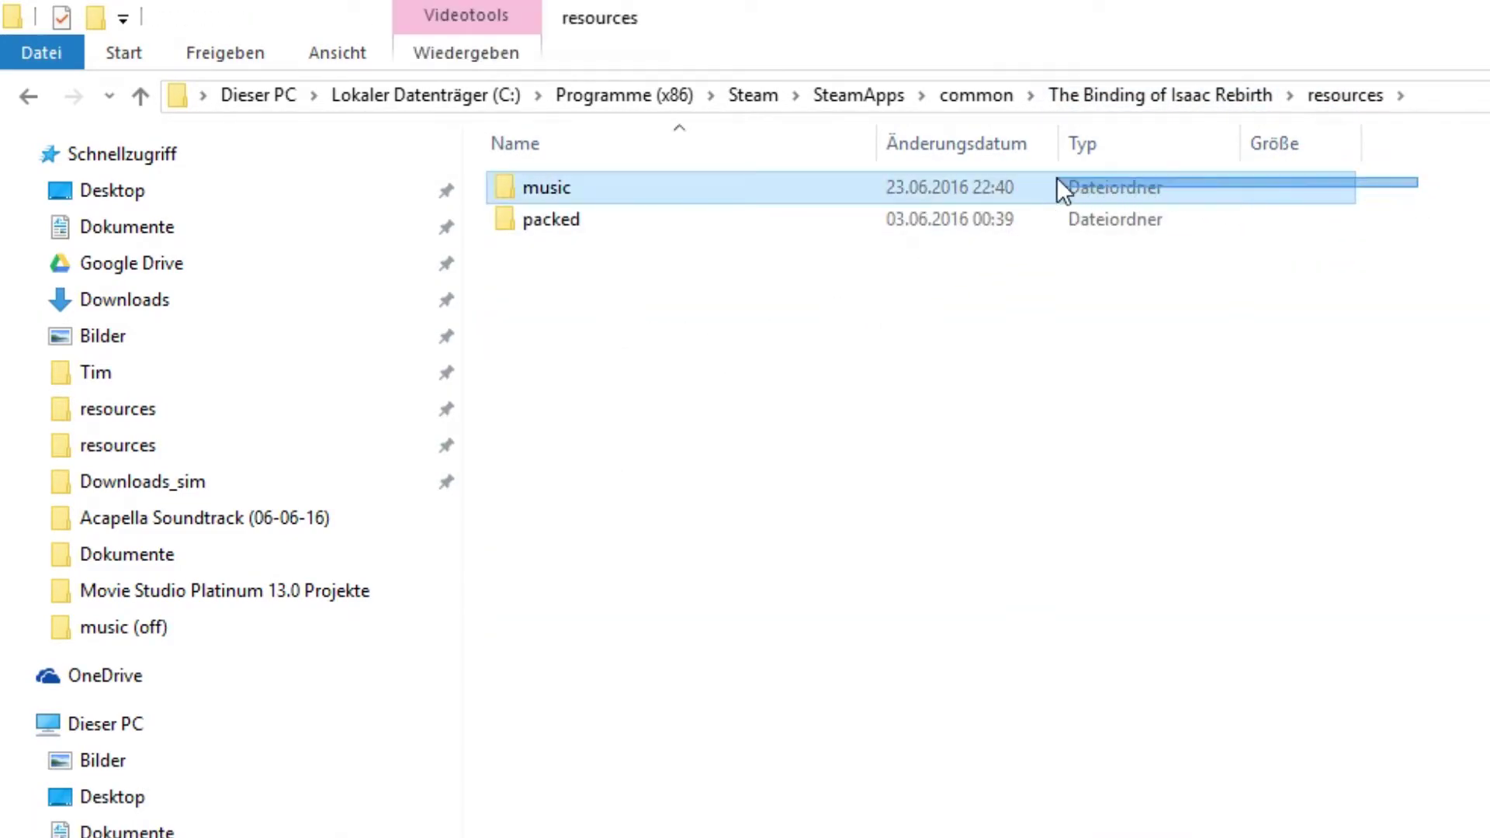
pyautogui.doubleClick(1056, 187)
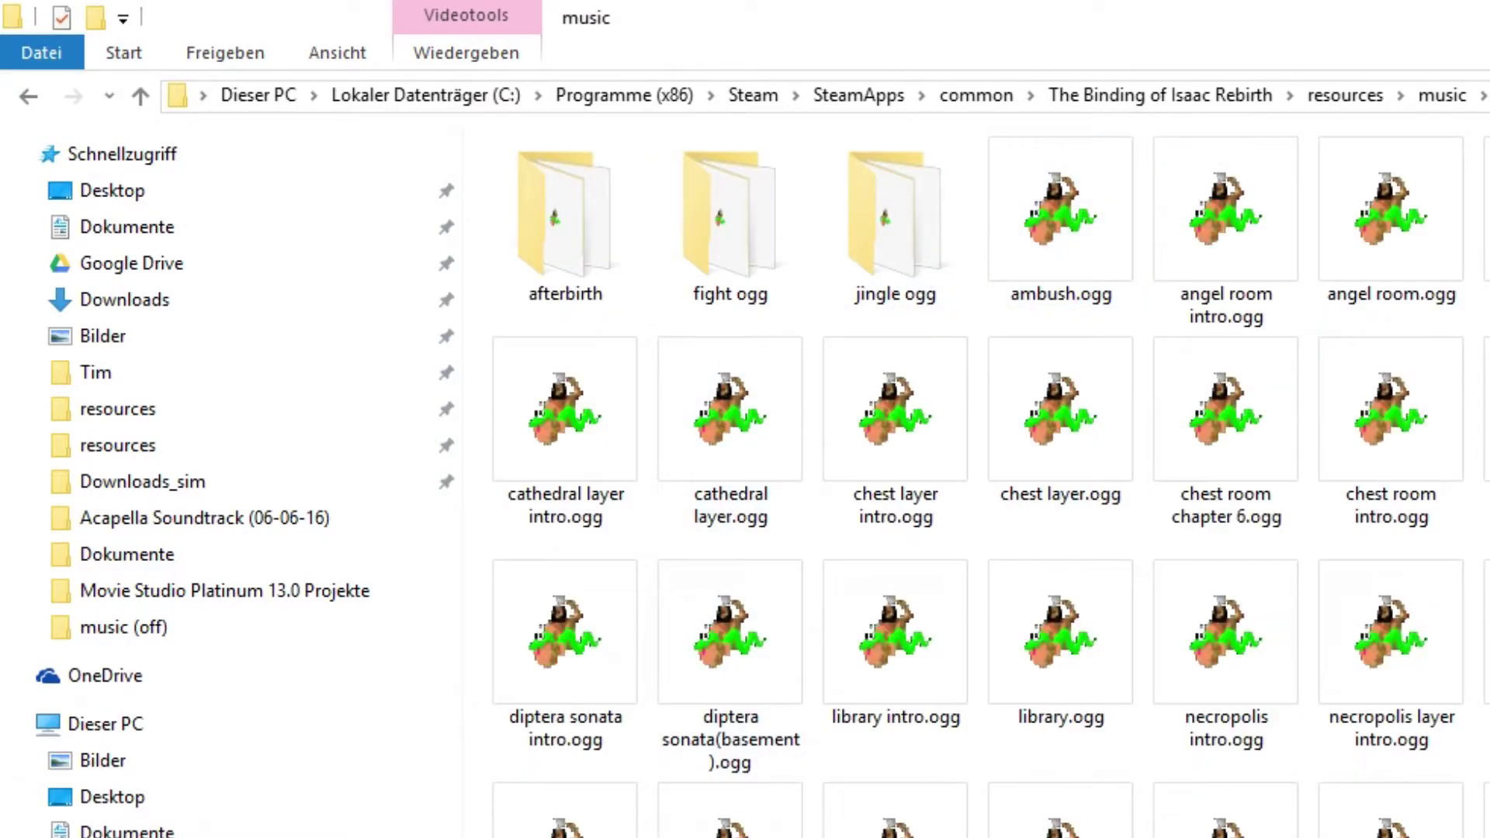
pyautogui.moveTo(1470, 835)
pyautogui.mouseDown()
pyautogui.moveTo(818, 555)
pyautogui.moveTo(625, 246)
pyautogui.moveTo(922, 731)
pyautogui.mouseUp()
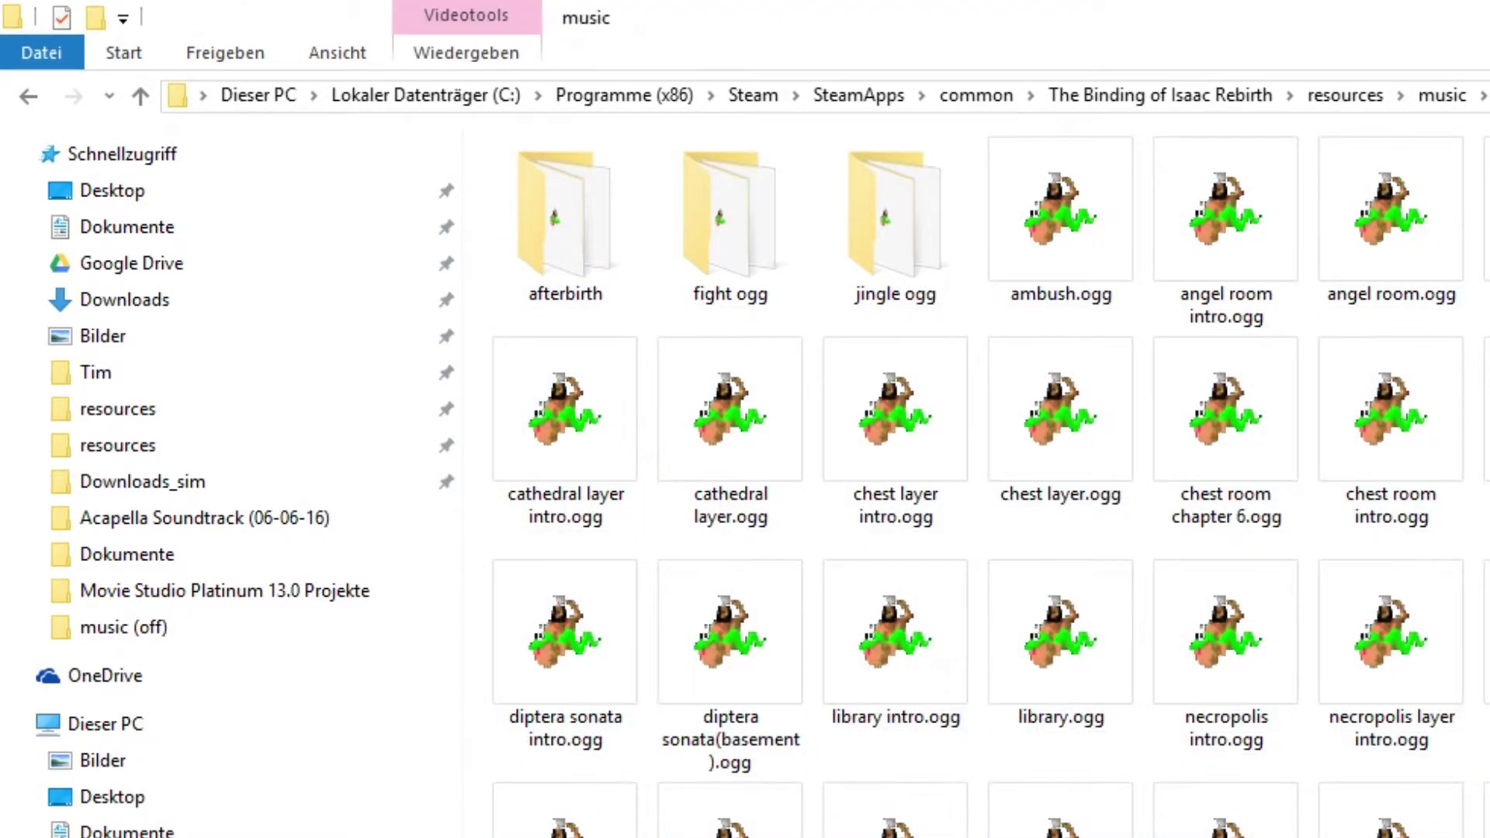
pyautogui.click(24, 98)
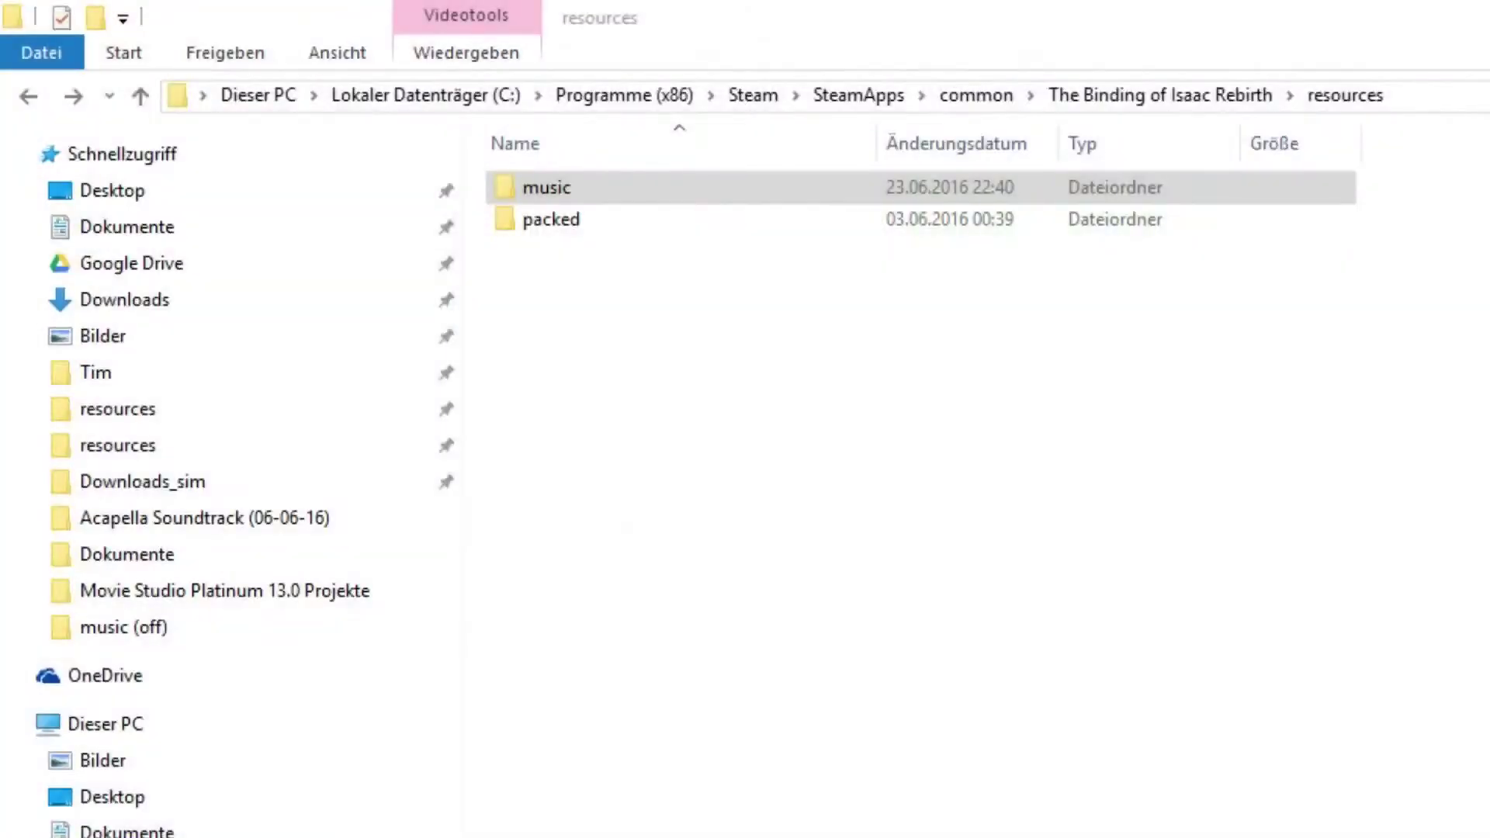
pyautogui.scroll(15, 205, 452)
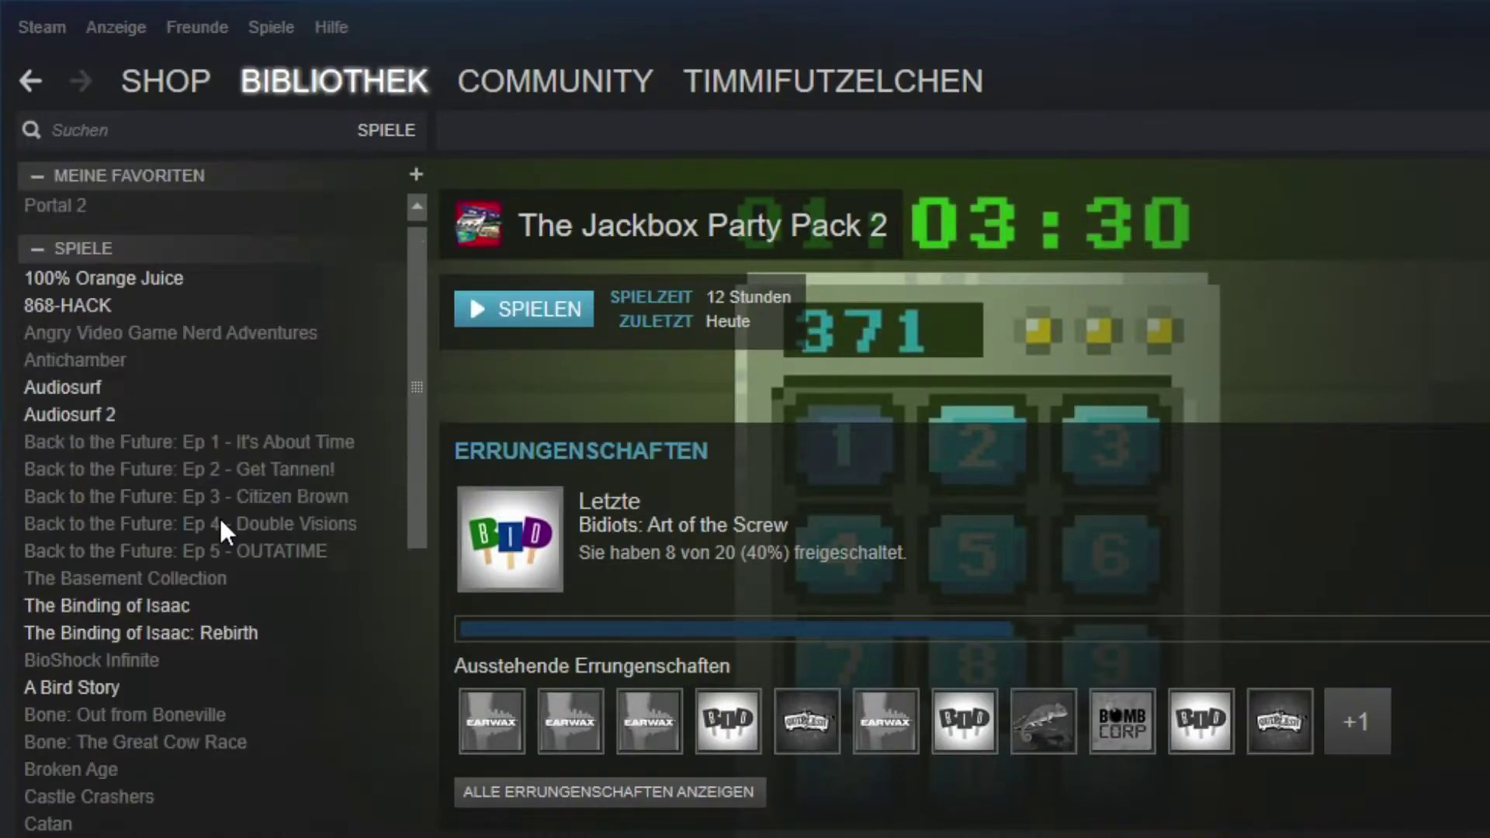
# Pick The Binding of Isaac: Rebirth in the Bibliothek list and start it with SPIELEN
pyautogui.scroll(-15, 223, 726)
pyautogui.scroll(15, 222, 725)
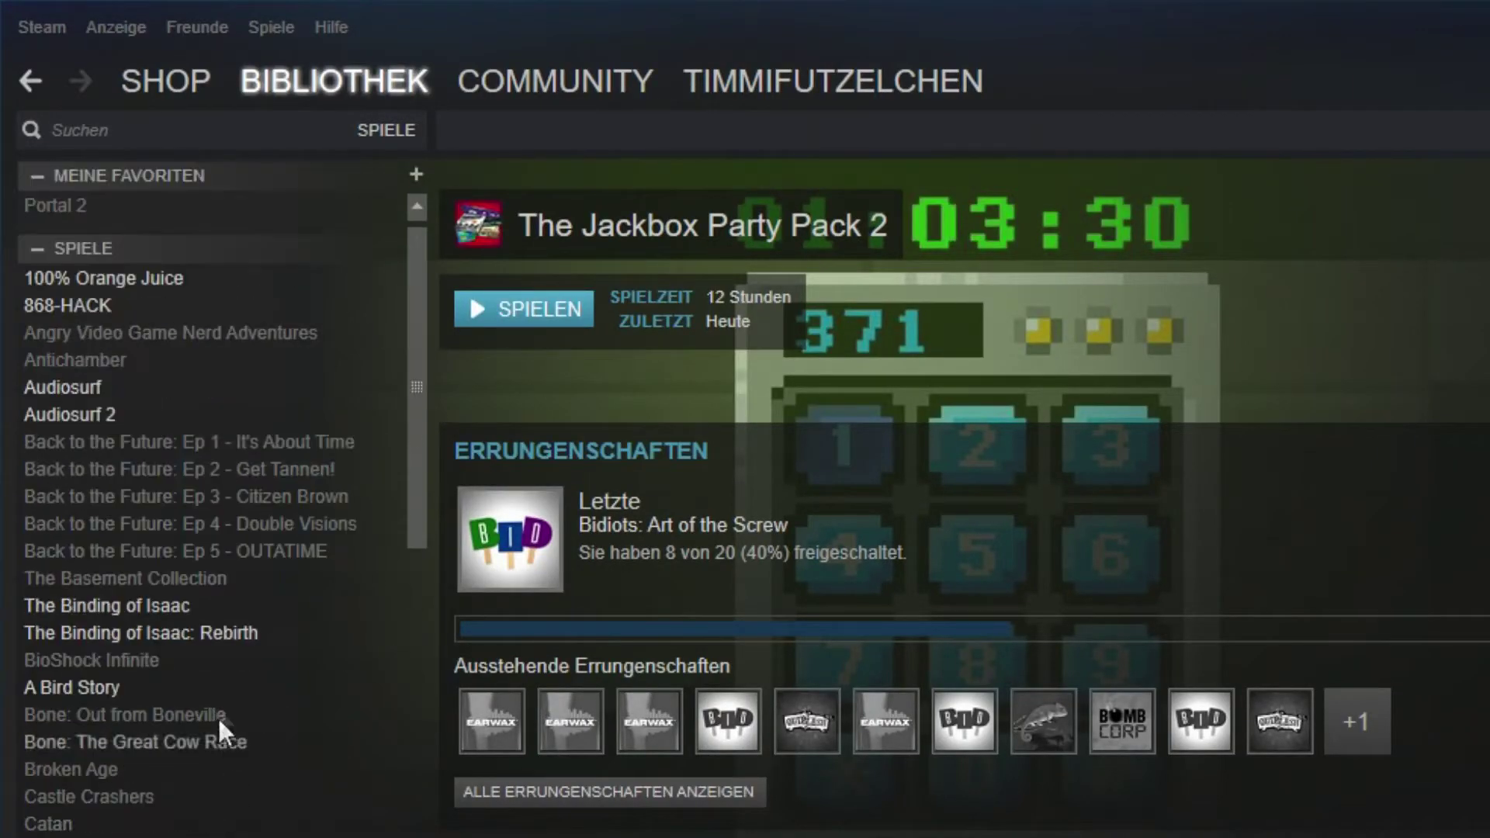
pyautogui.click(239, 643)
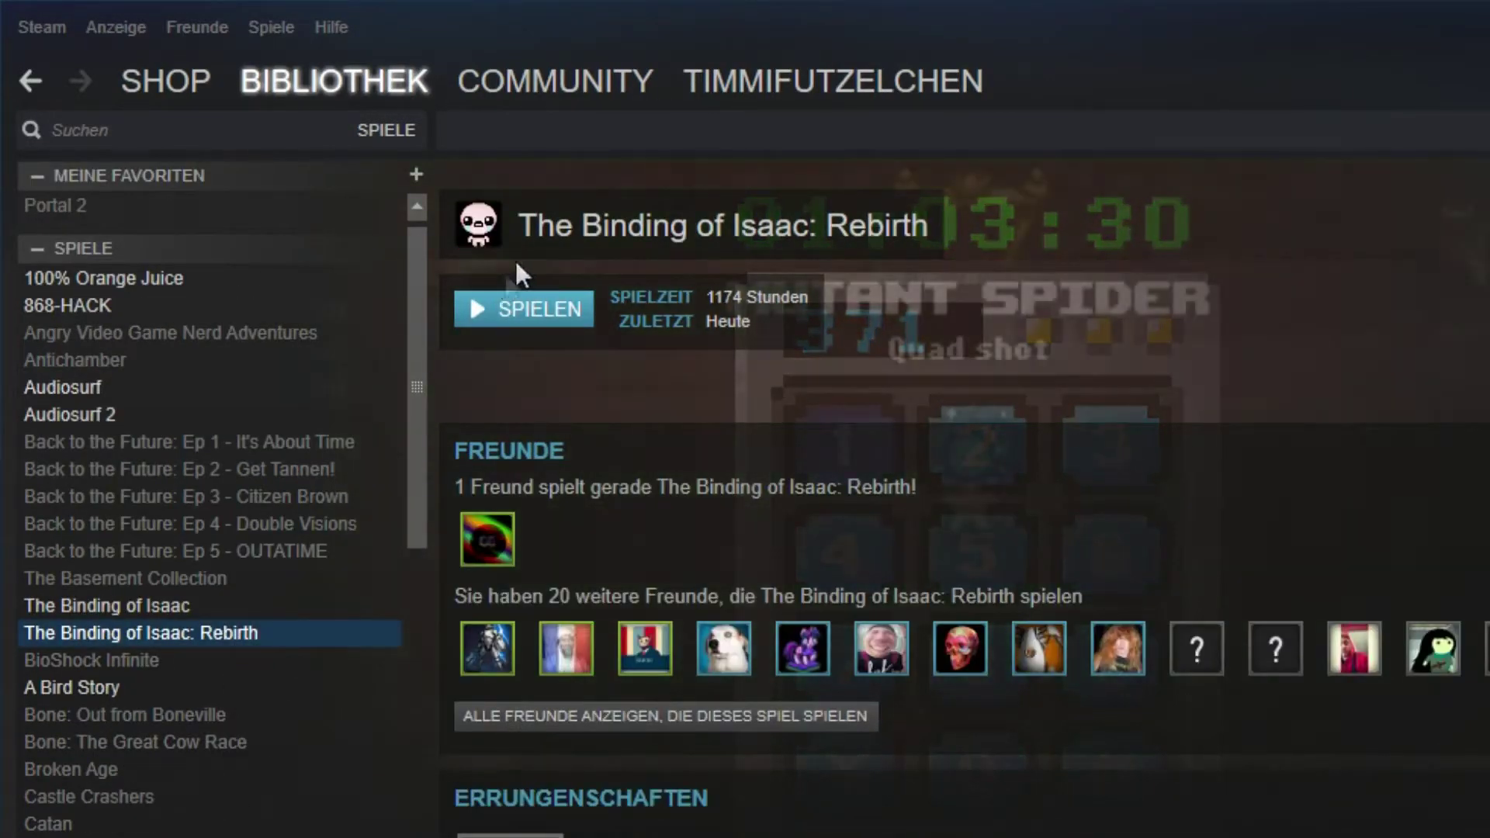
pyautogui.click(490, 316)
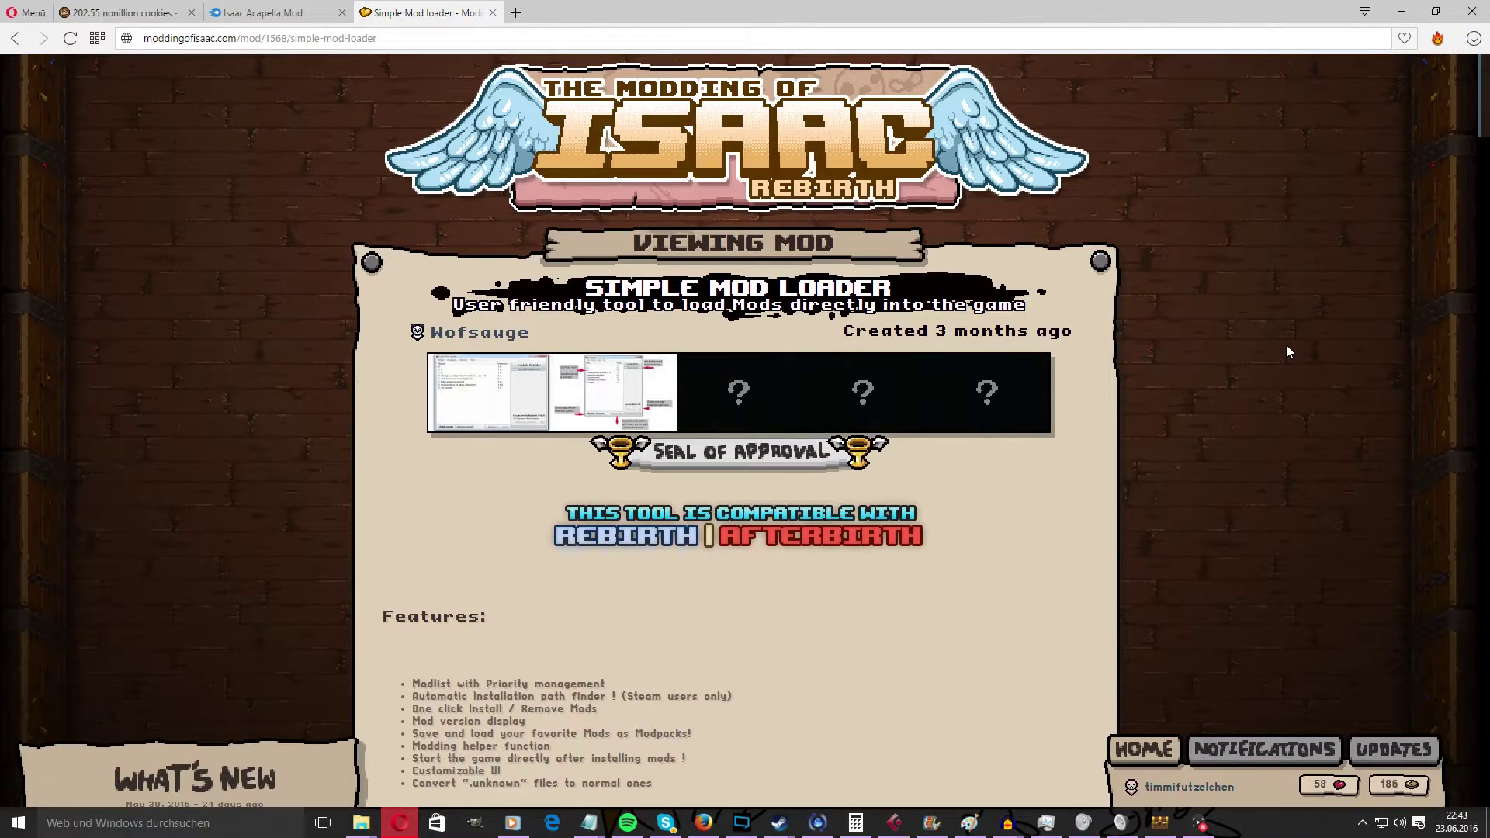
# Download the Simple Mod Loader zip from the page bottom and show it in its folder
pyautogui.scroll(-15, 1119, 276)
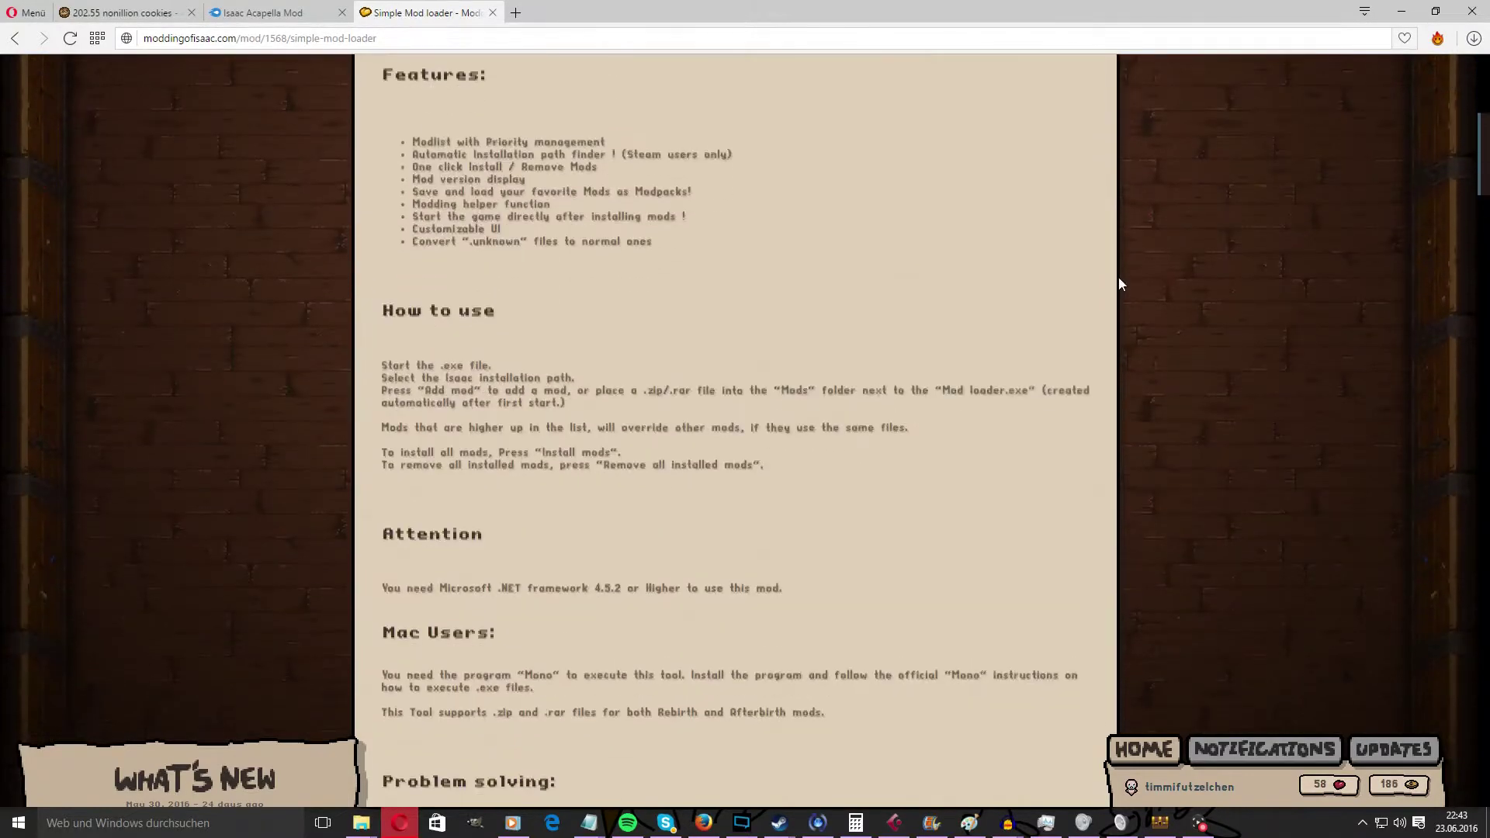
pyautogui.click(804, 658)
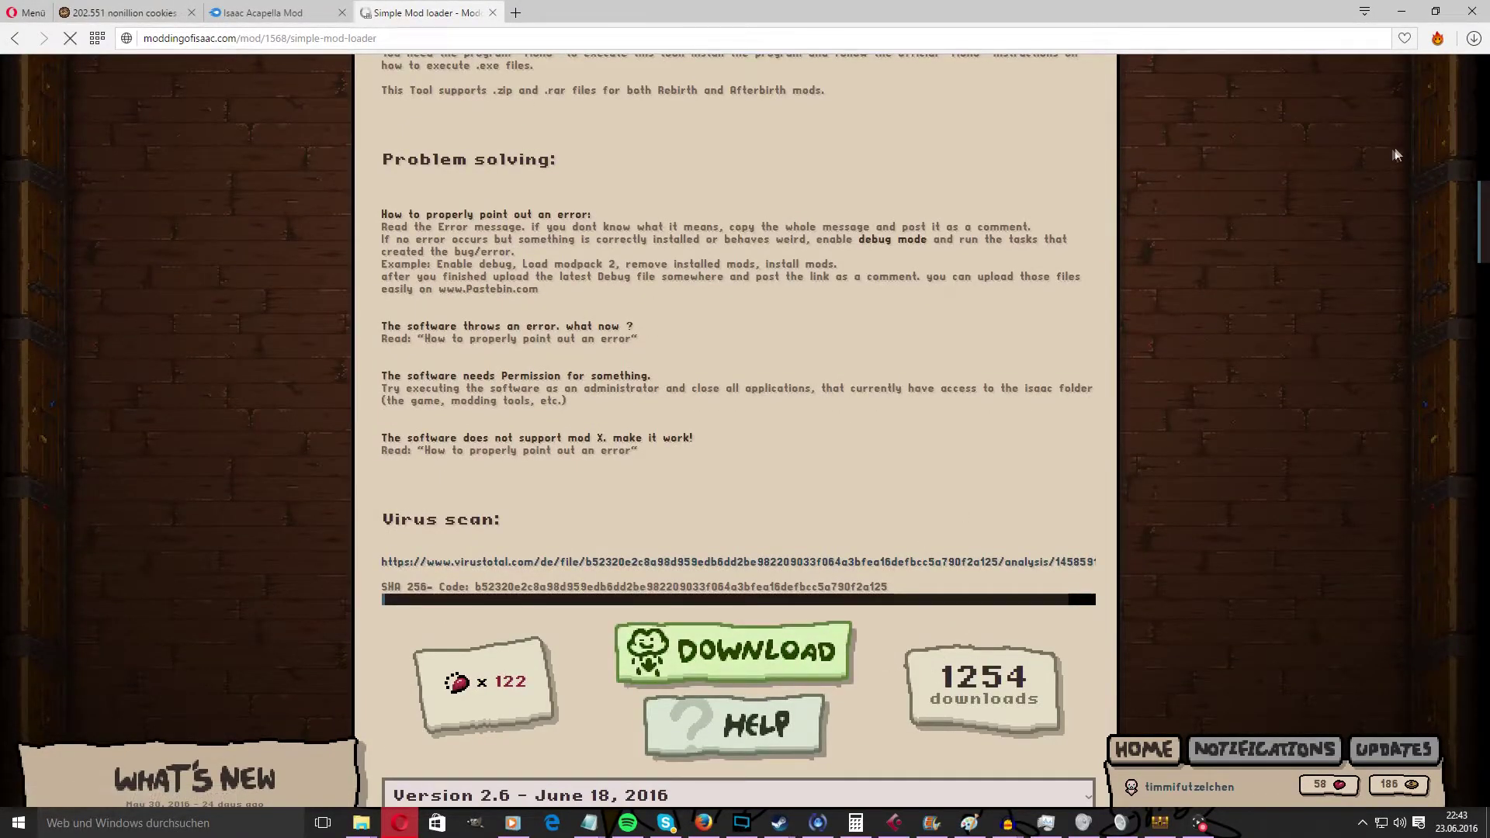
pyautogui.click(1463, 85)
pyautogui.moveTo(360, 822)
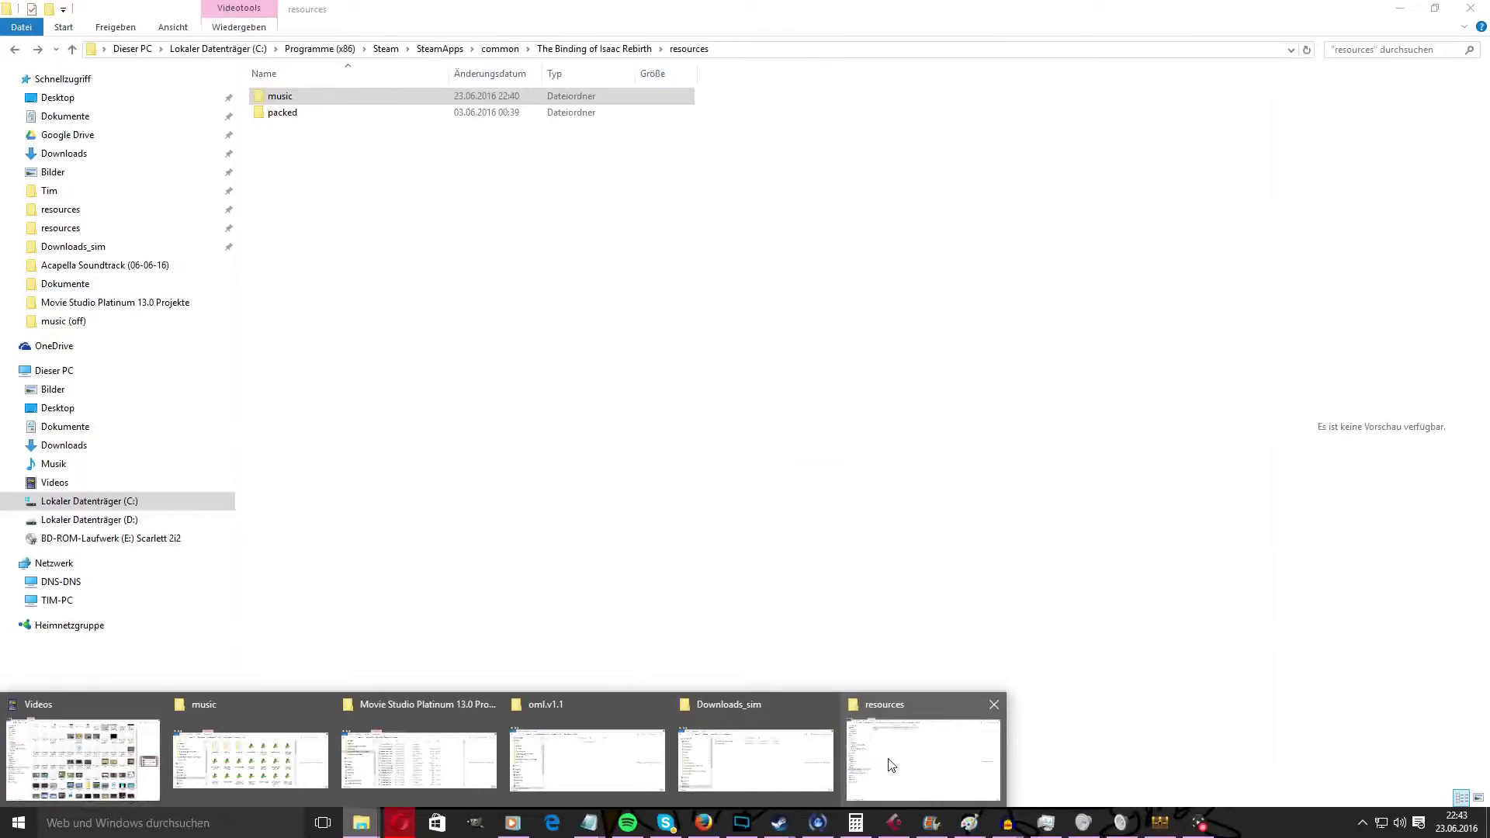
# Extract simple-mod-loader_2.6.zip in Downloads_sim into a simple-mod-loader_2.6 folder
pyautogui.click(890, 766)
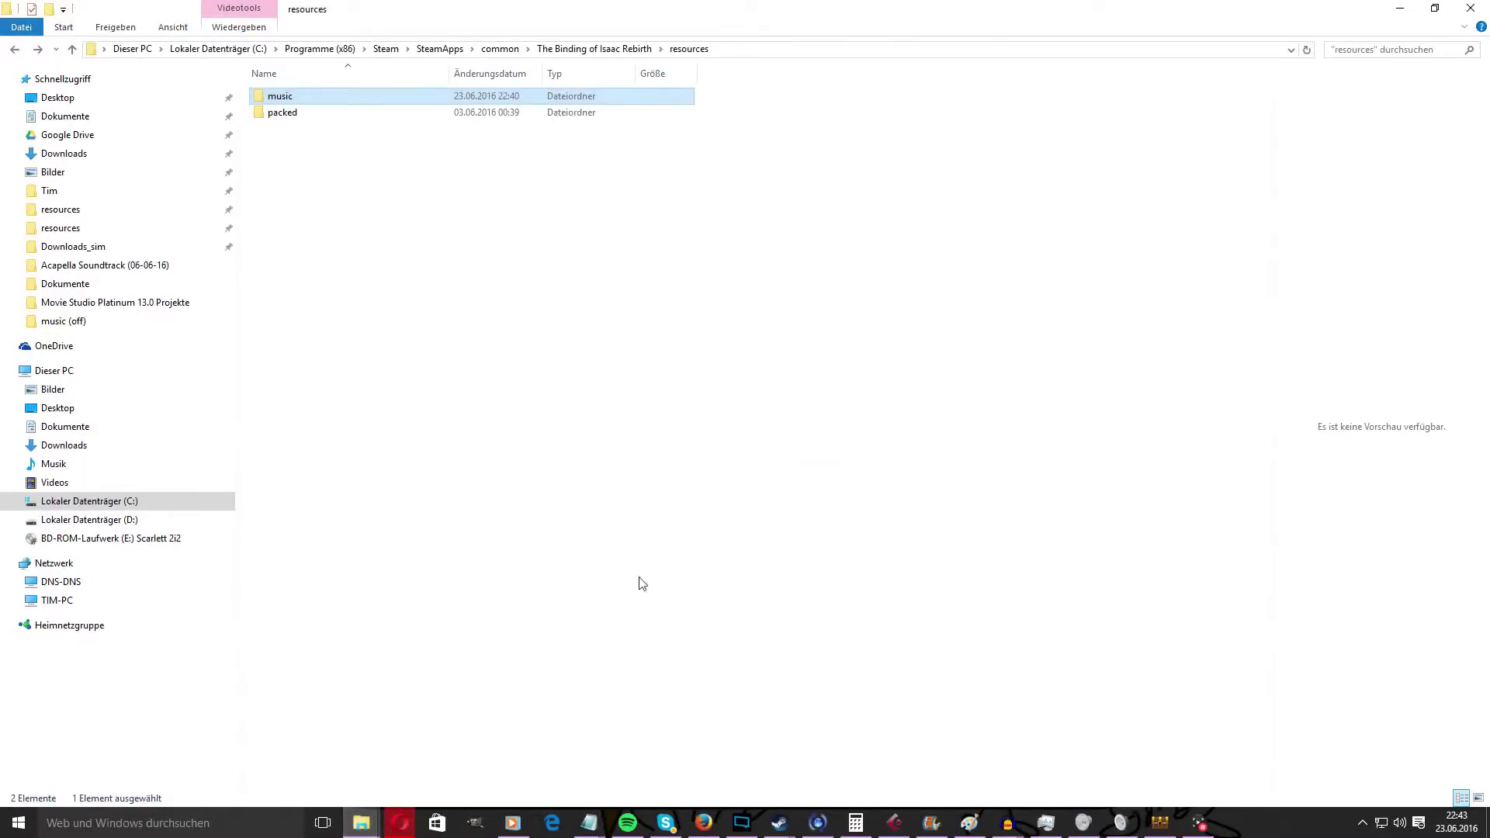
pyautogui.click(73, 247)
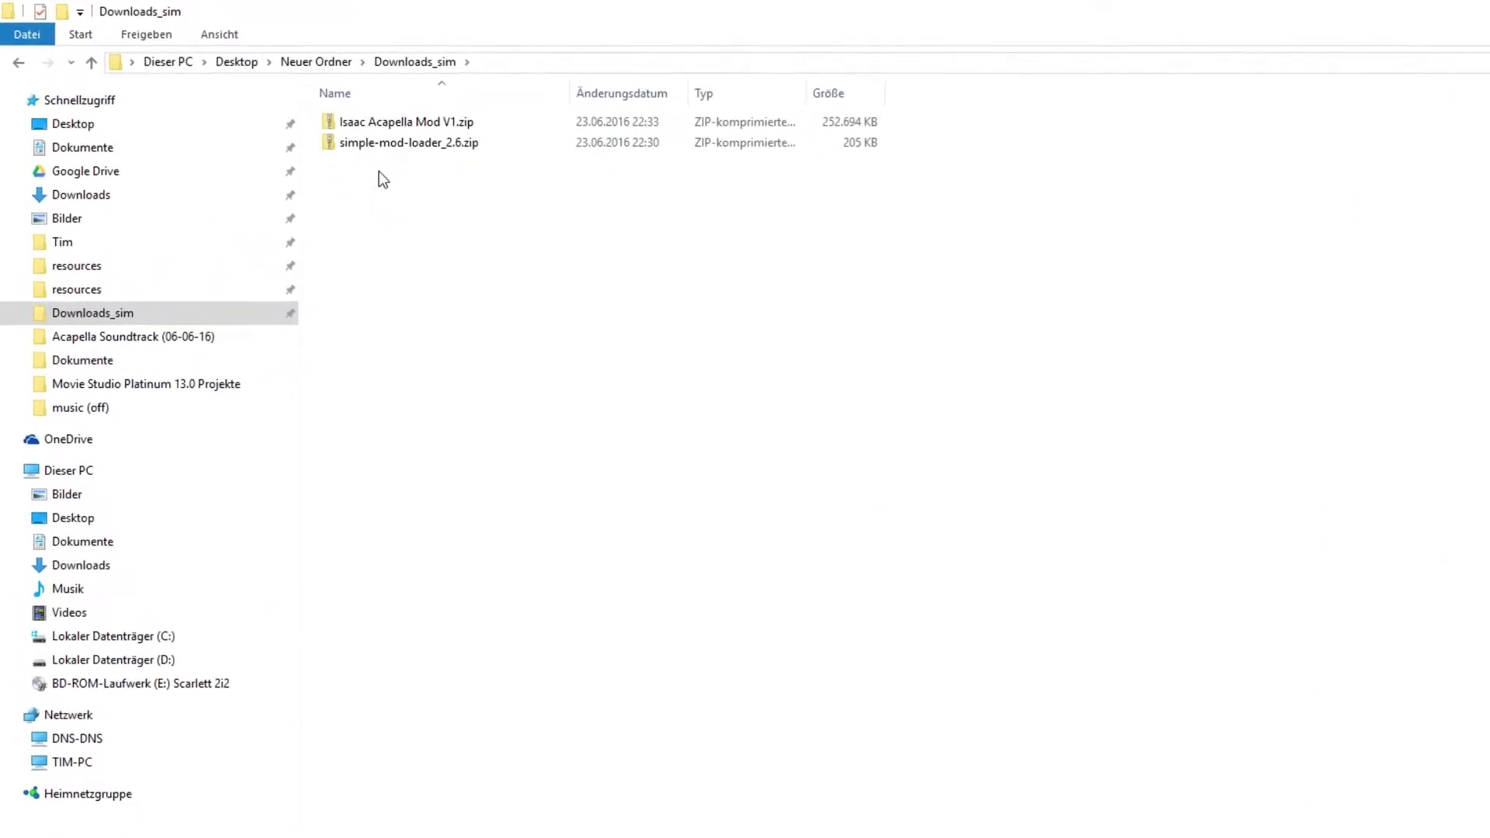
pyautogui.rightClick(373, 146)
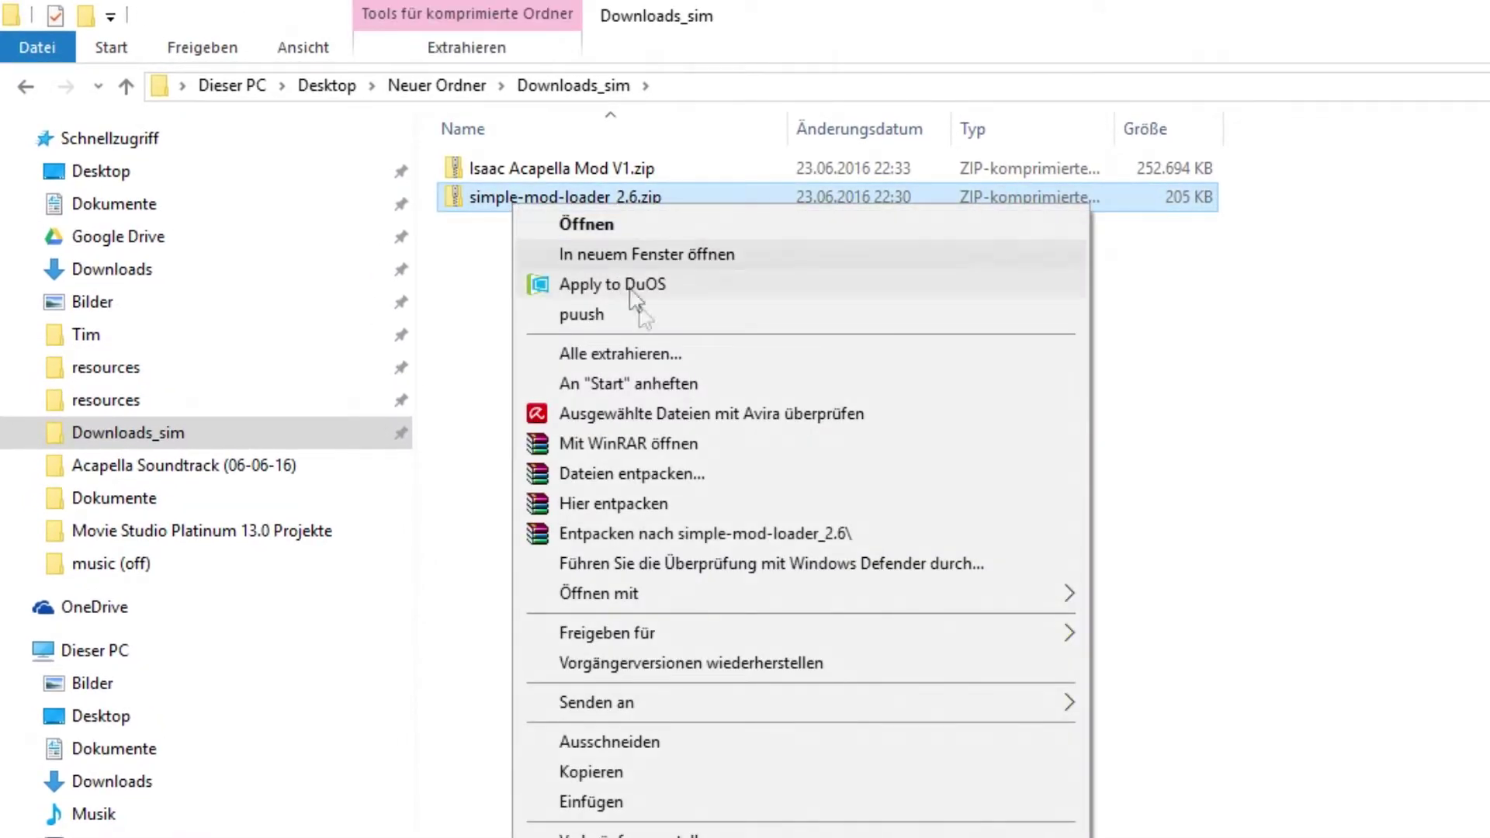
pyautogui.click(684, 533)
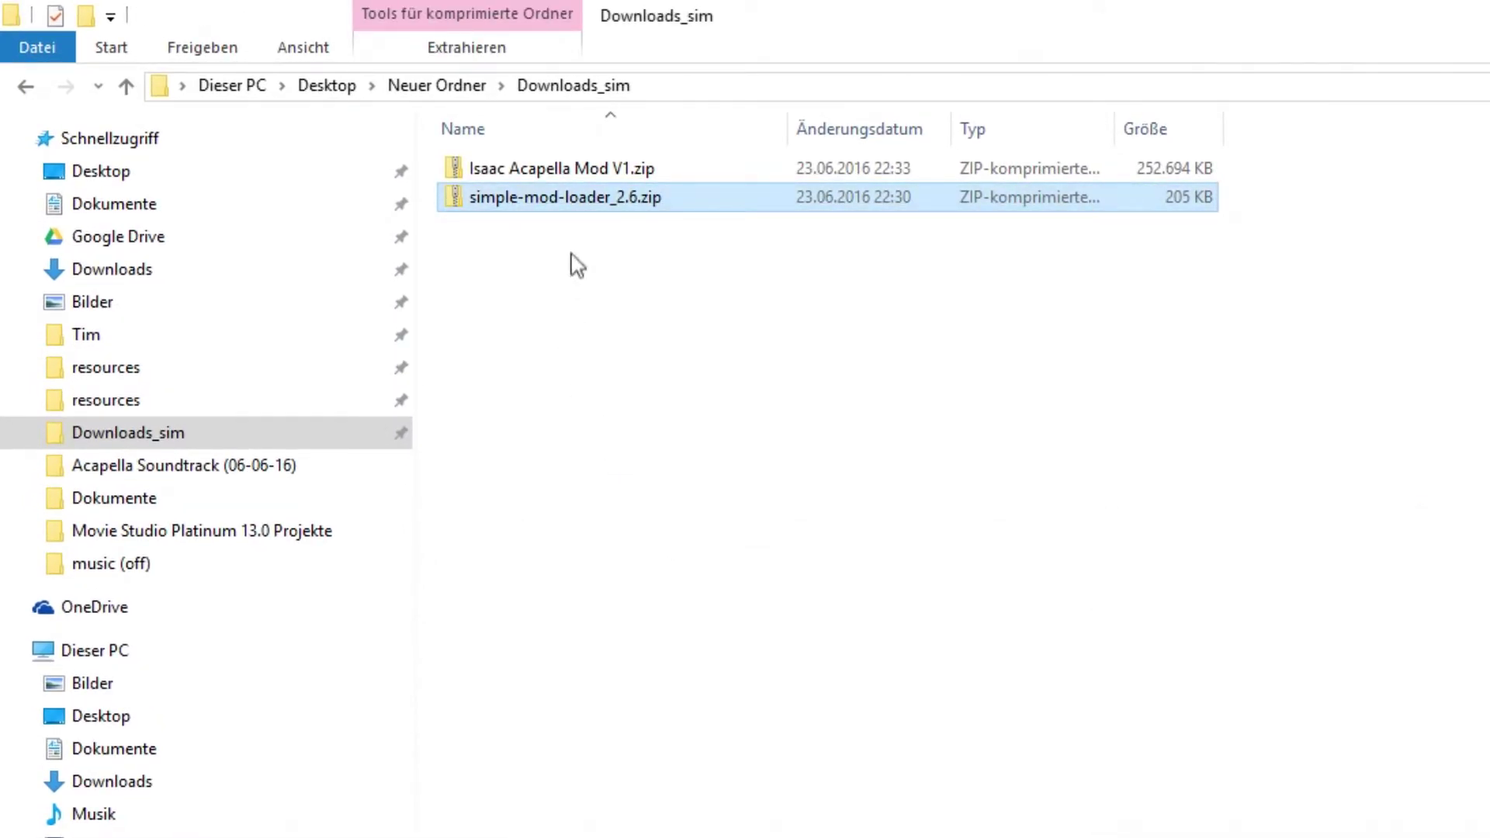
# Run Mod Loader.exe from that folder, allowing it past SmartScreen with Trotzdem ausführen
pyautogui.doubleClick(571, 172)
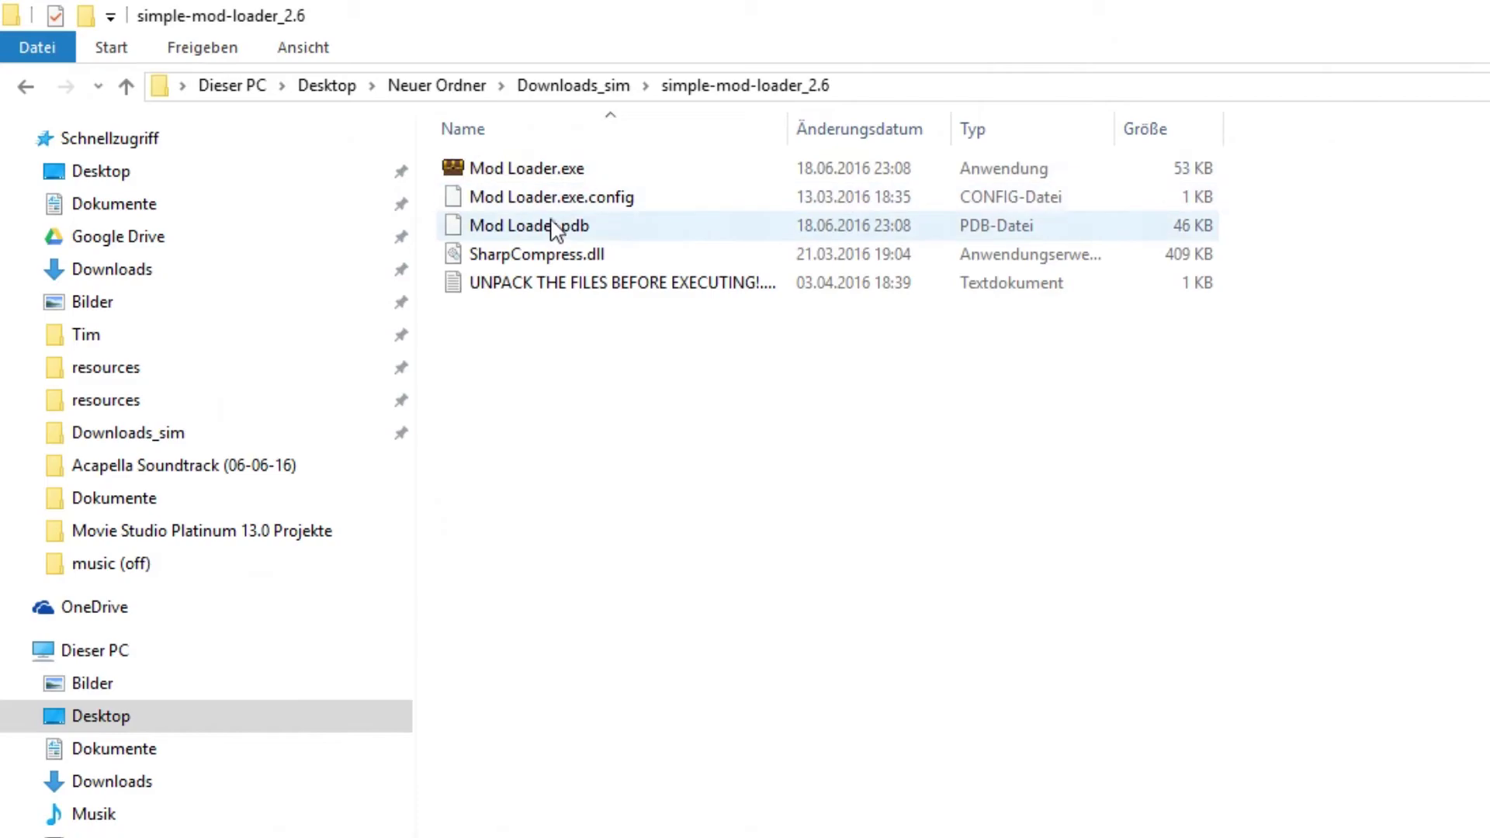
pyautogui.doubleClick(564, 171)
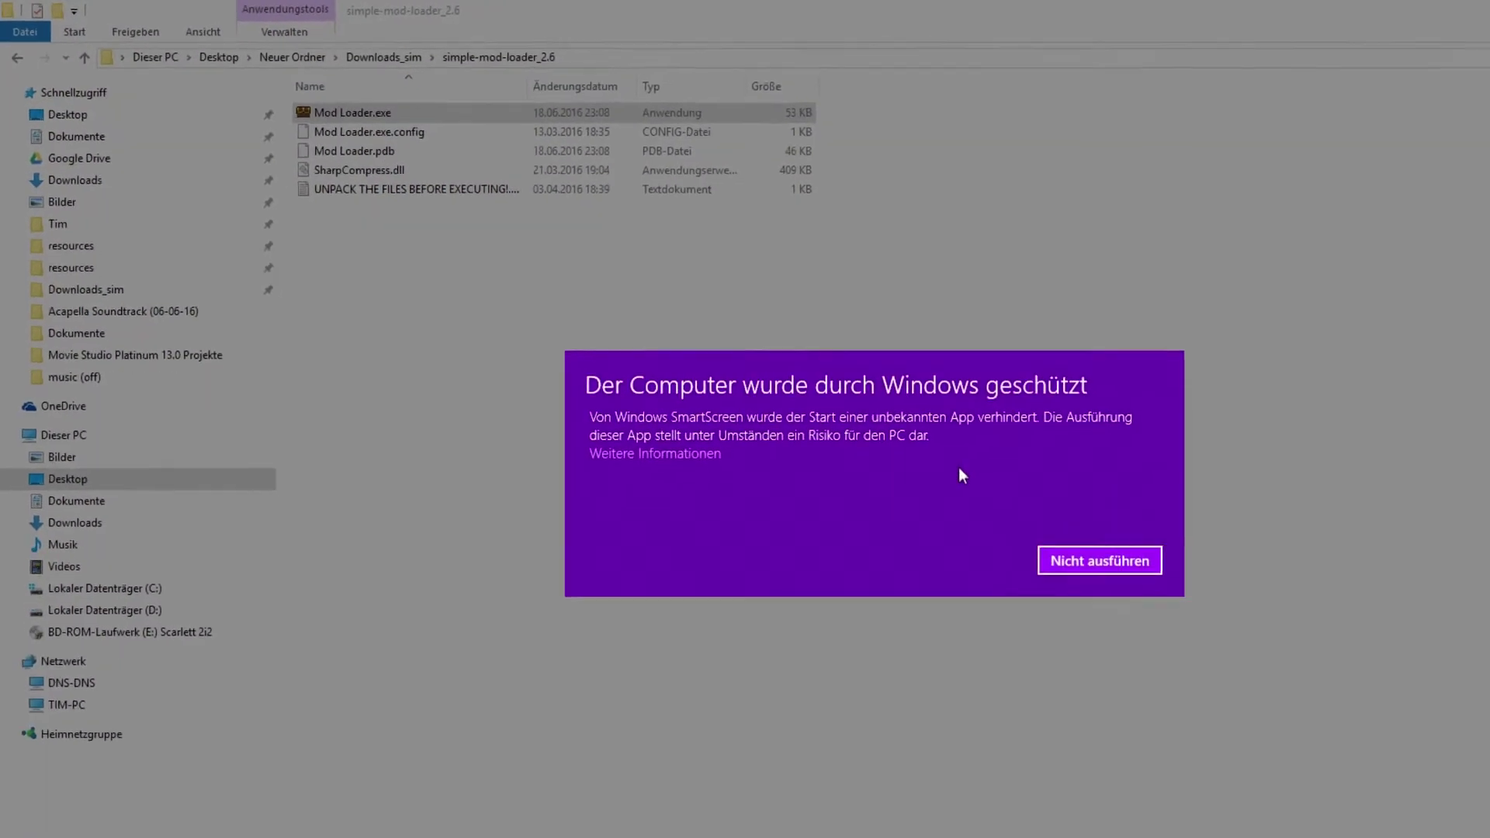
pyautogui.click(595, 401)
pyautogui.click(759, 475)
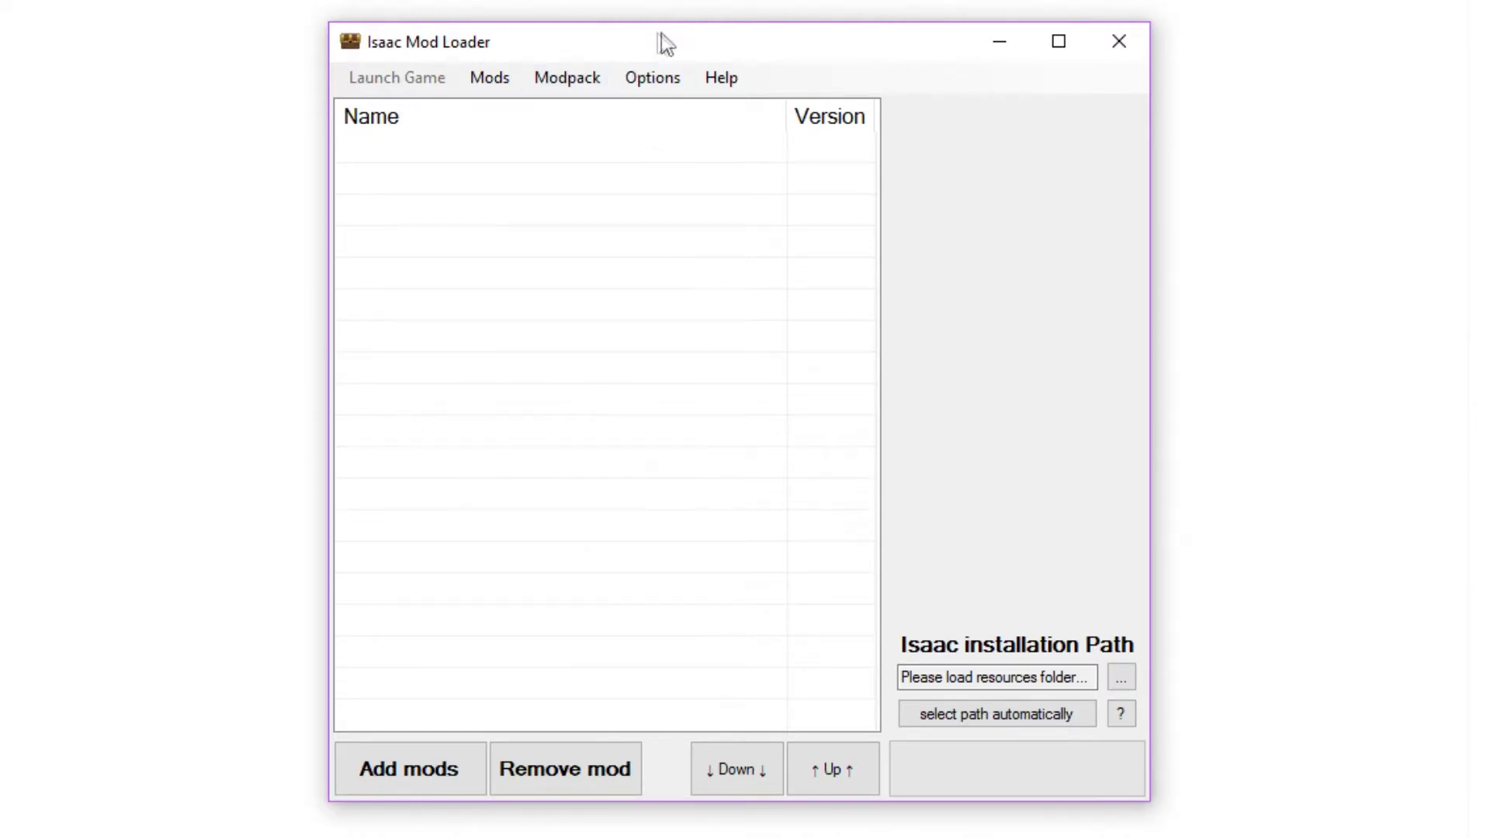
# Auto-detect the Isaac path, add Isaac Acapella Mod V1.zip from Downloads_sim, and install it
pyautogui.click(970, 719)
pyautogui.click(722, 502)
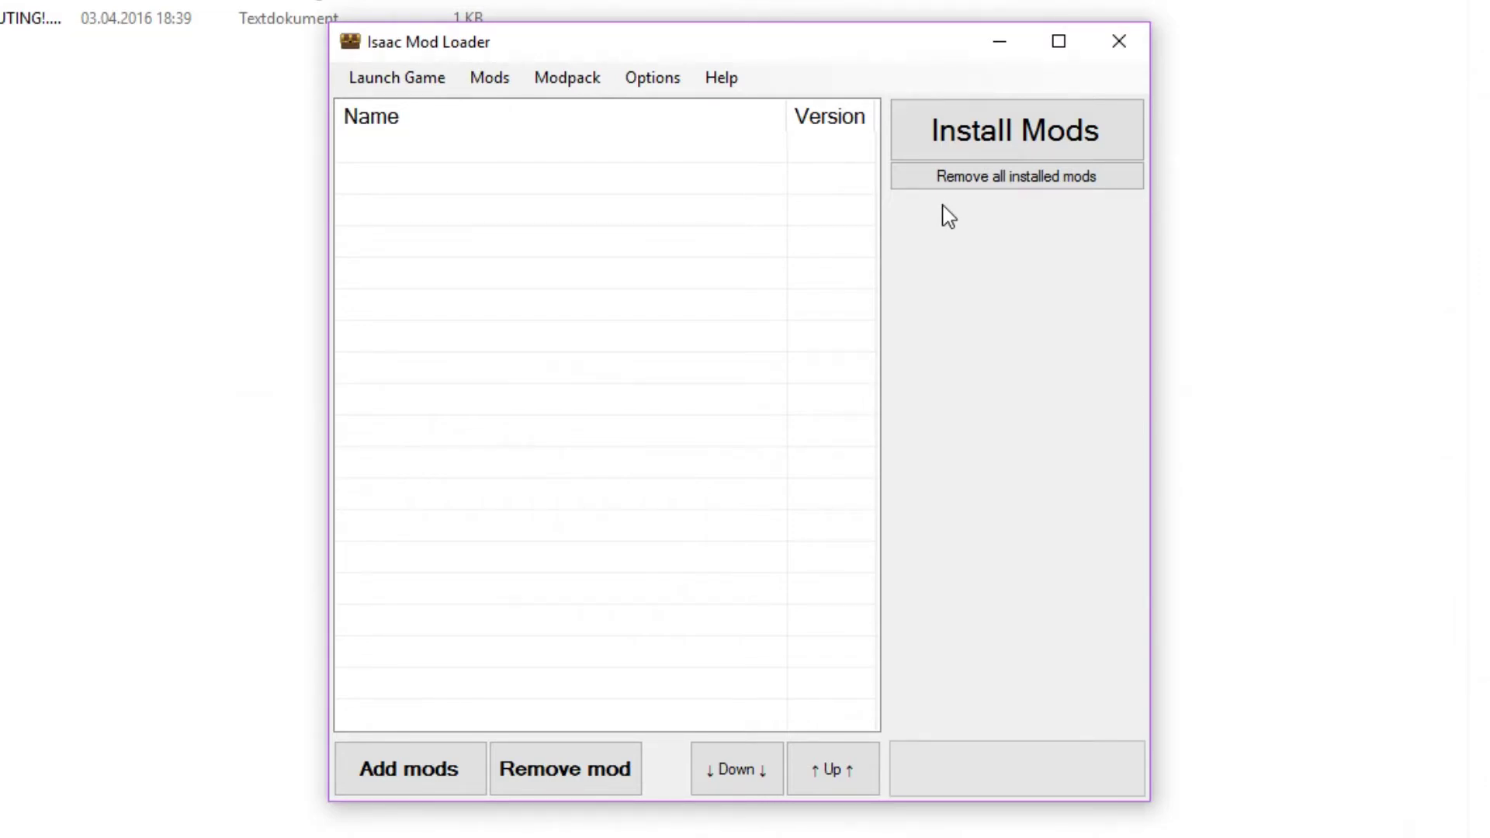
pyautogui.click(385, 791)
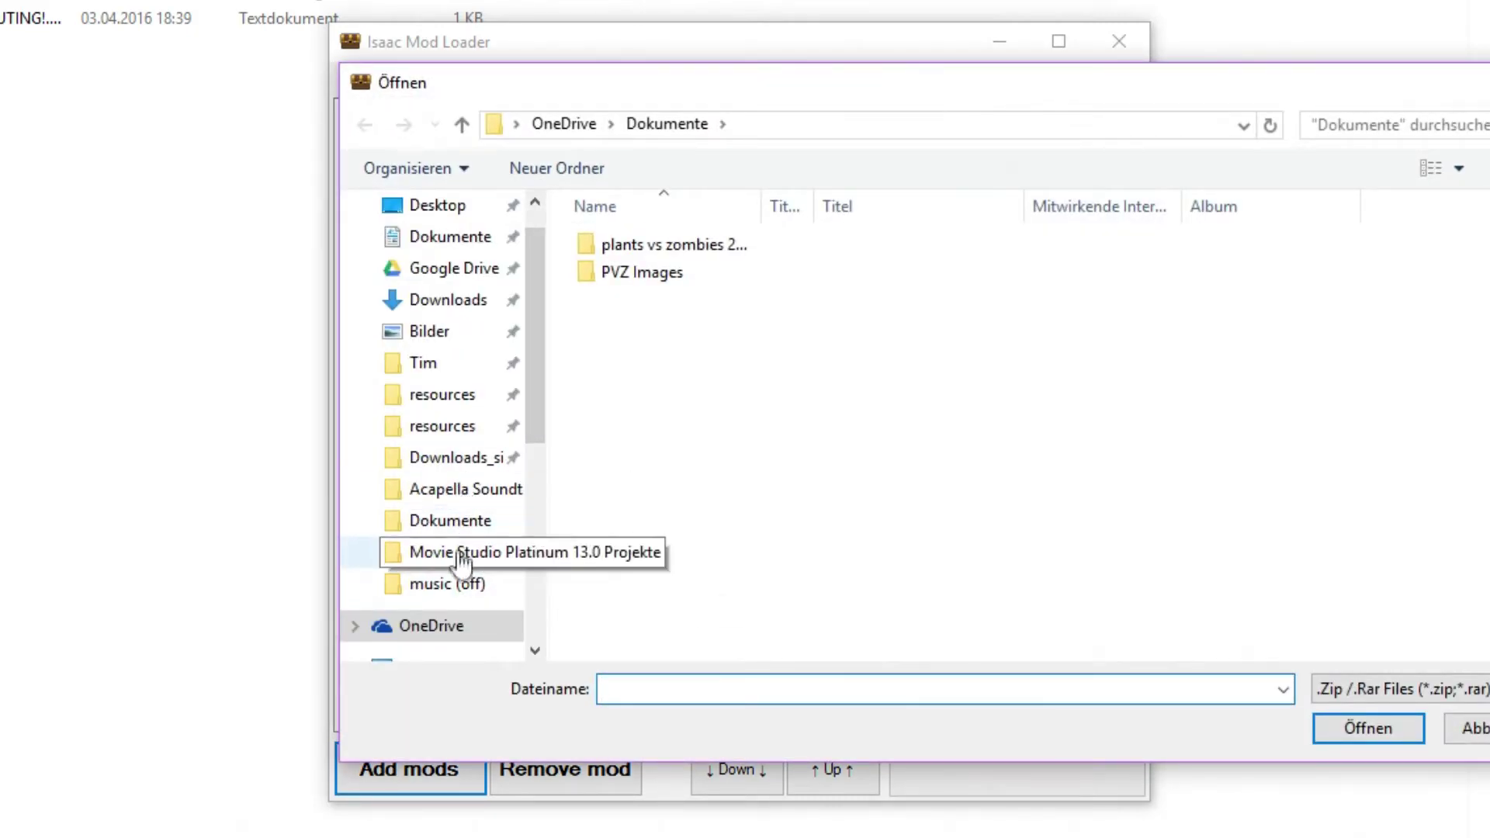
pyautogui.click(464, 466)
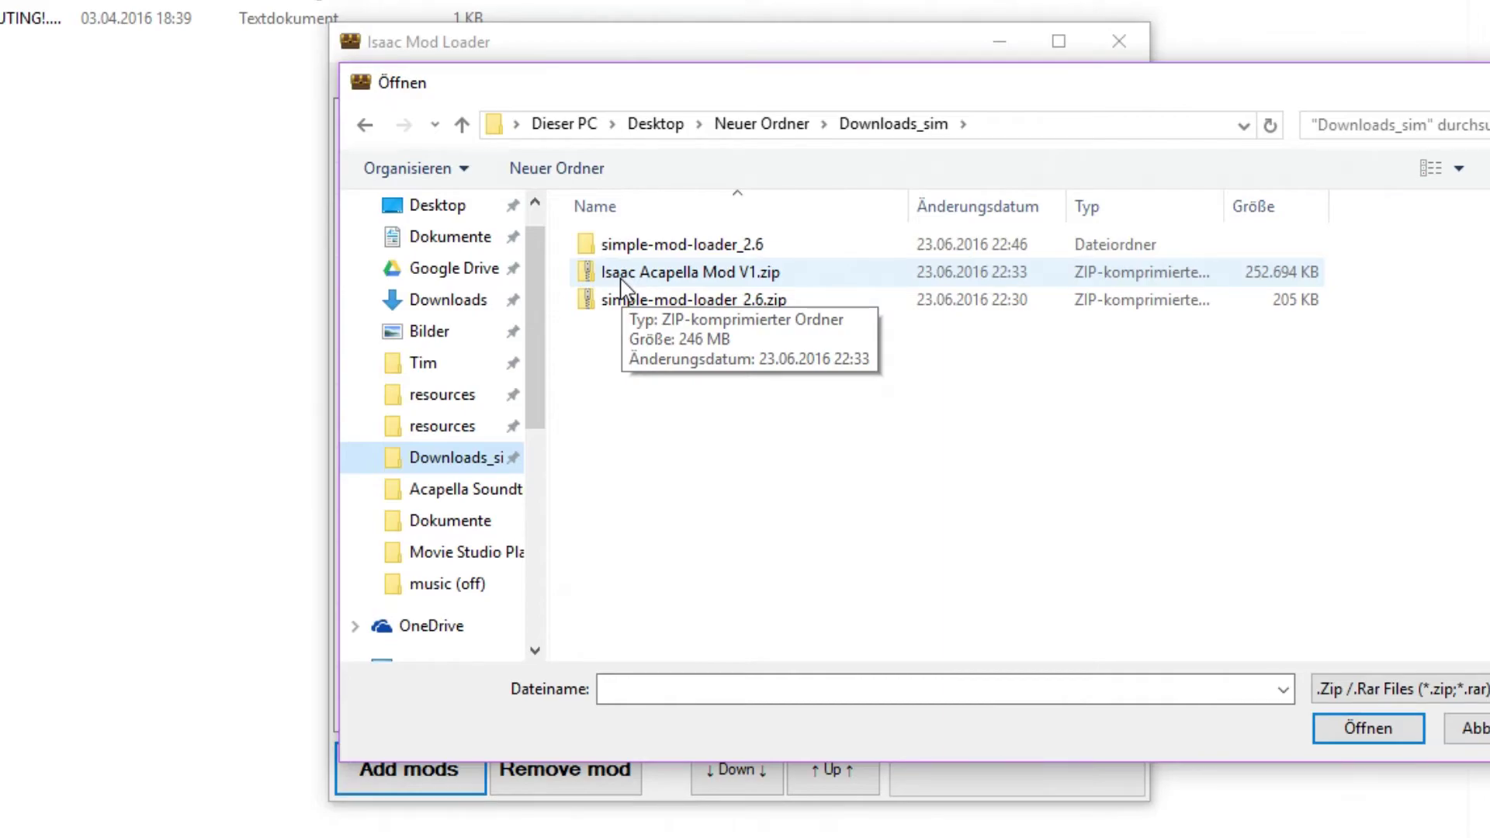
pyautogui.doubleClick(622, 287)
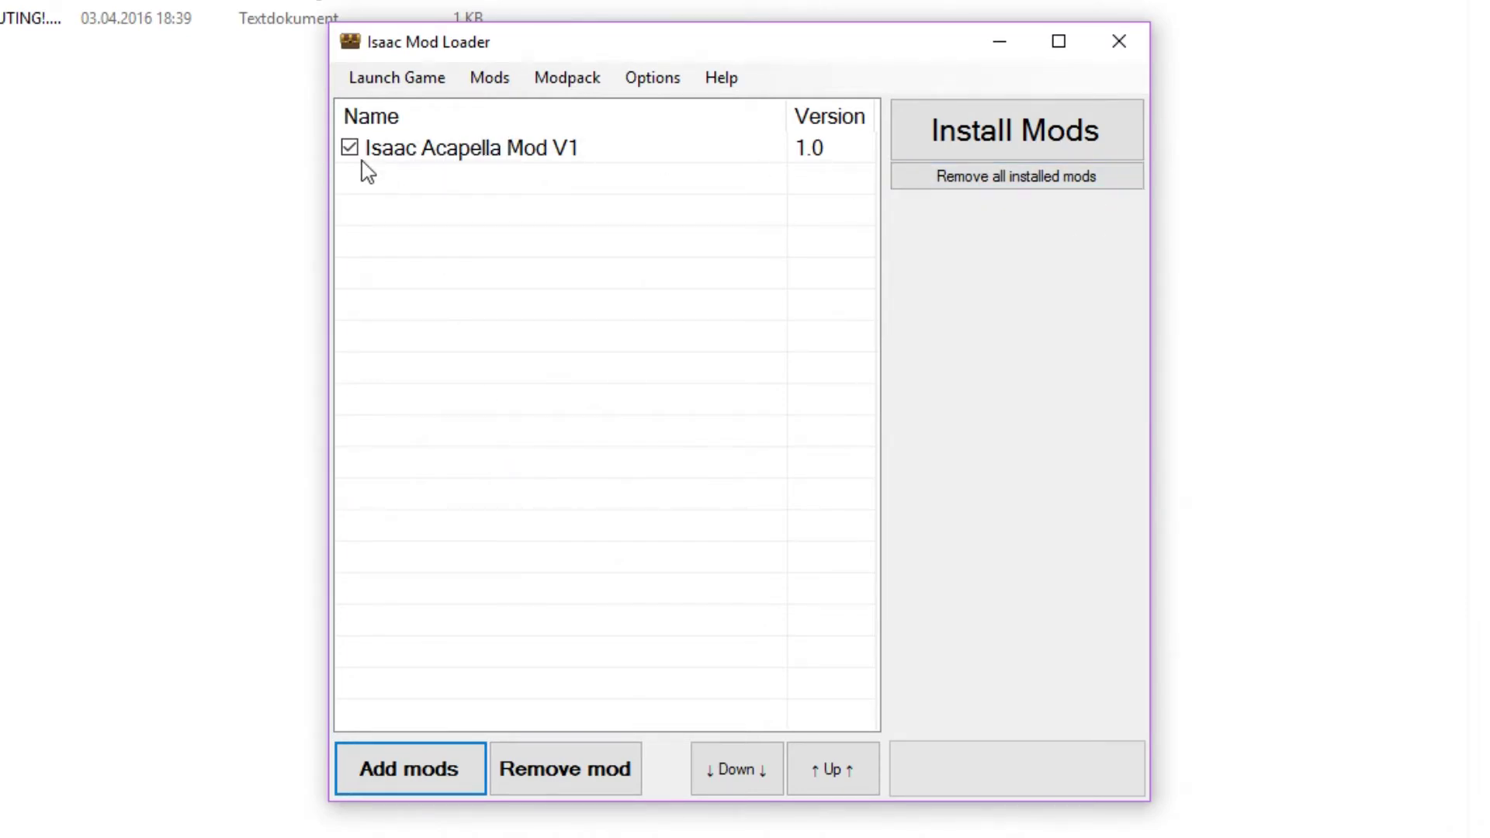
pyautogui.click(904, 127)
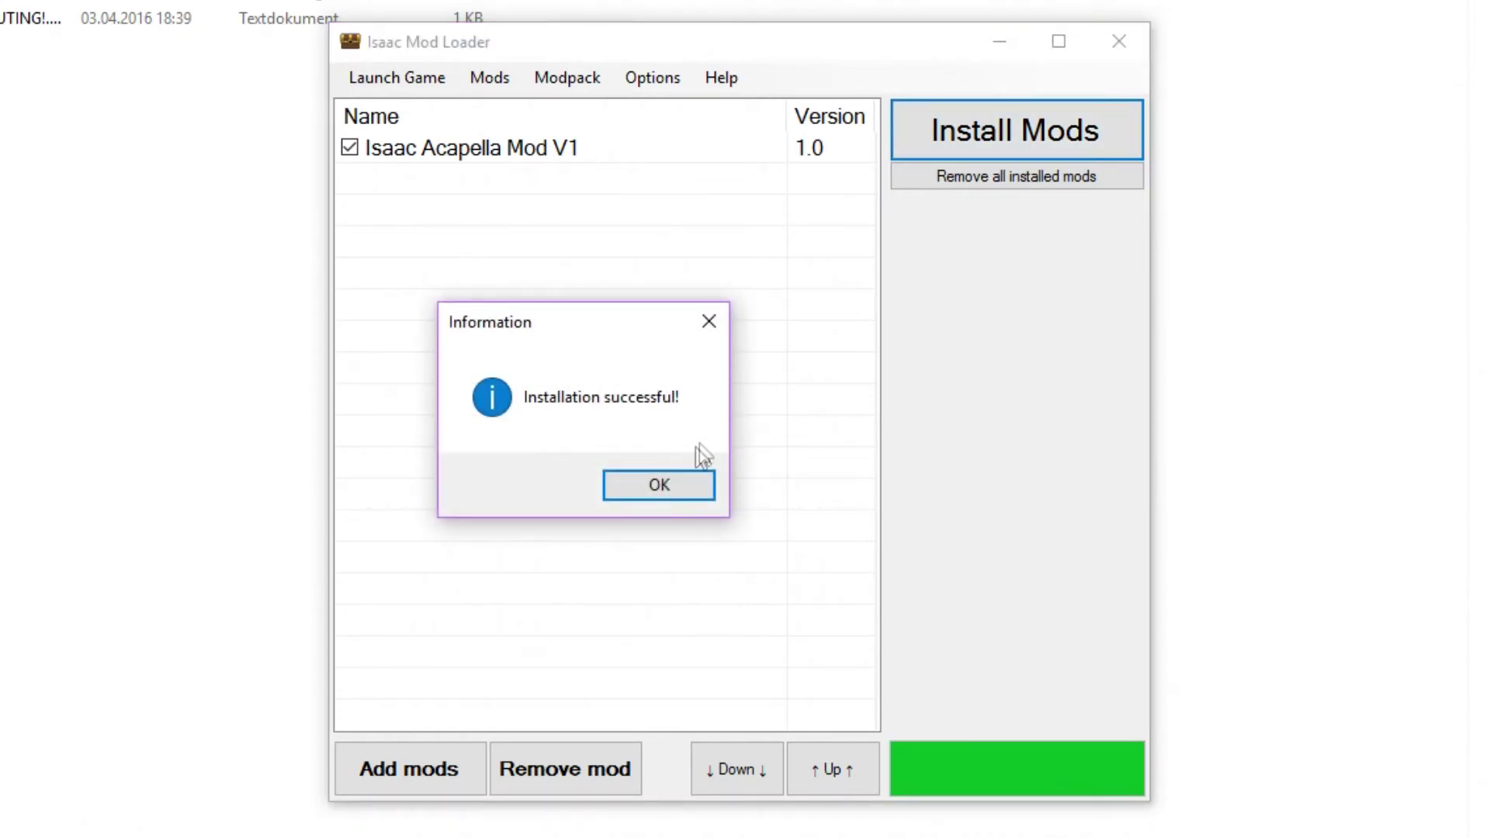
pyautogui.click(668, 494)
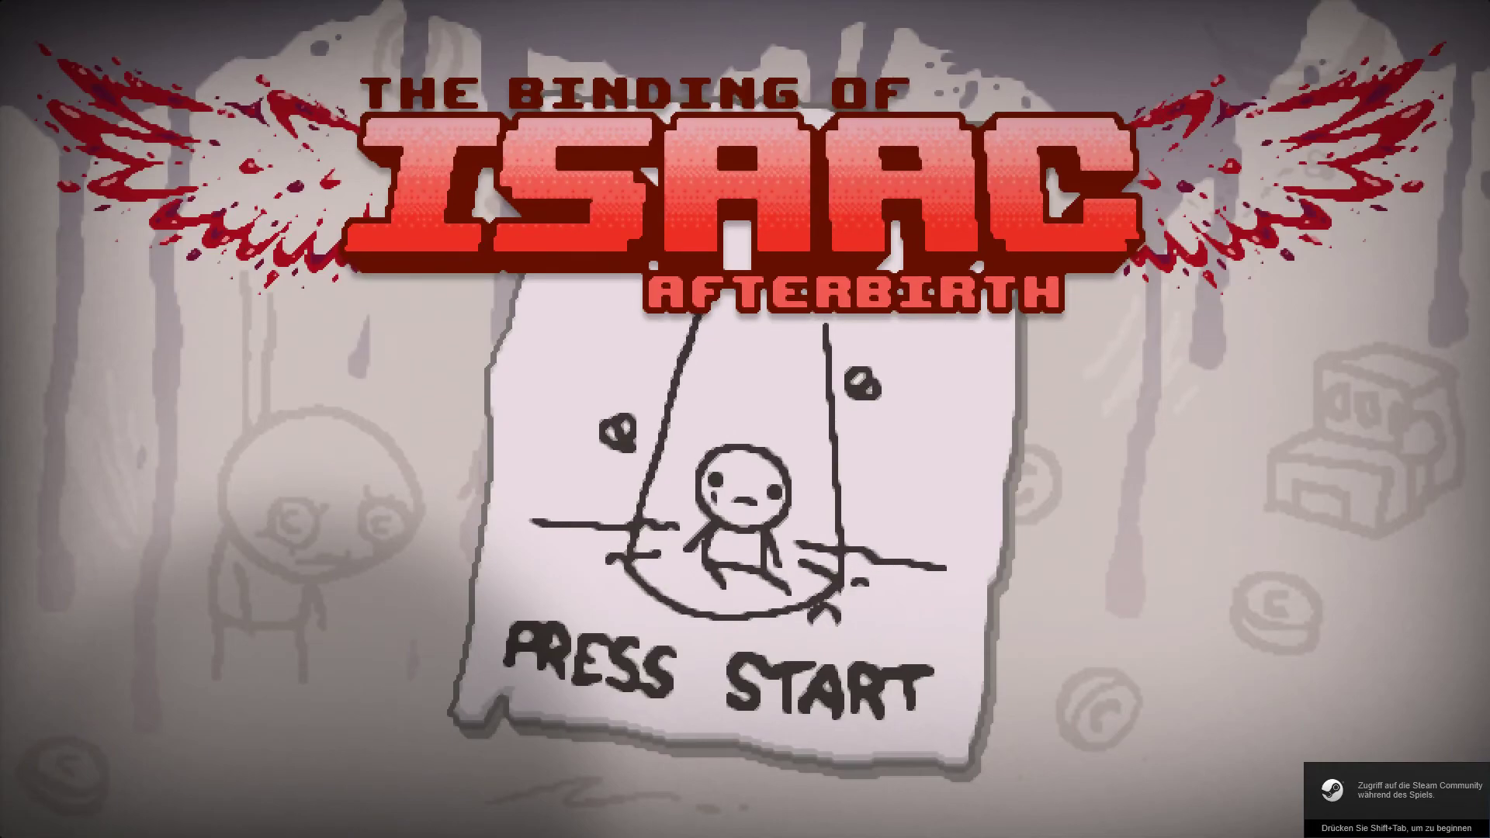
# Get past the title screen and start a New Run on File 3, browsing the characters
pyautogui.press('Return')
pyautogui.press('Return')
pyautogui.press('Return')
pyautogui.press('Left')
pyautogui.press('Left')
pyautogui.press('Left')
pyautogui.press('Escape')
pyautogui.press('Escape')
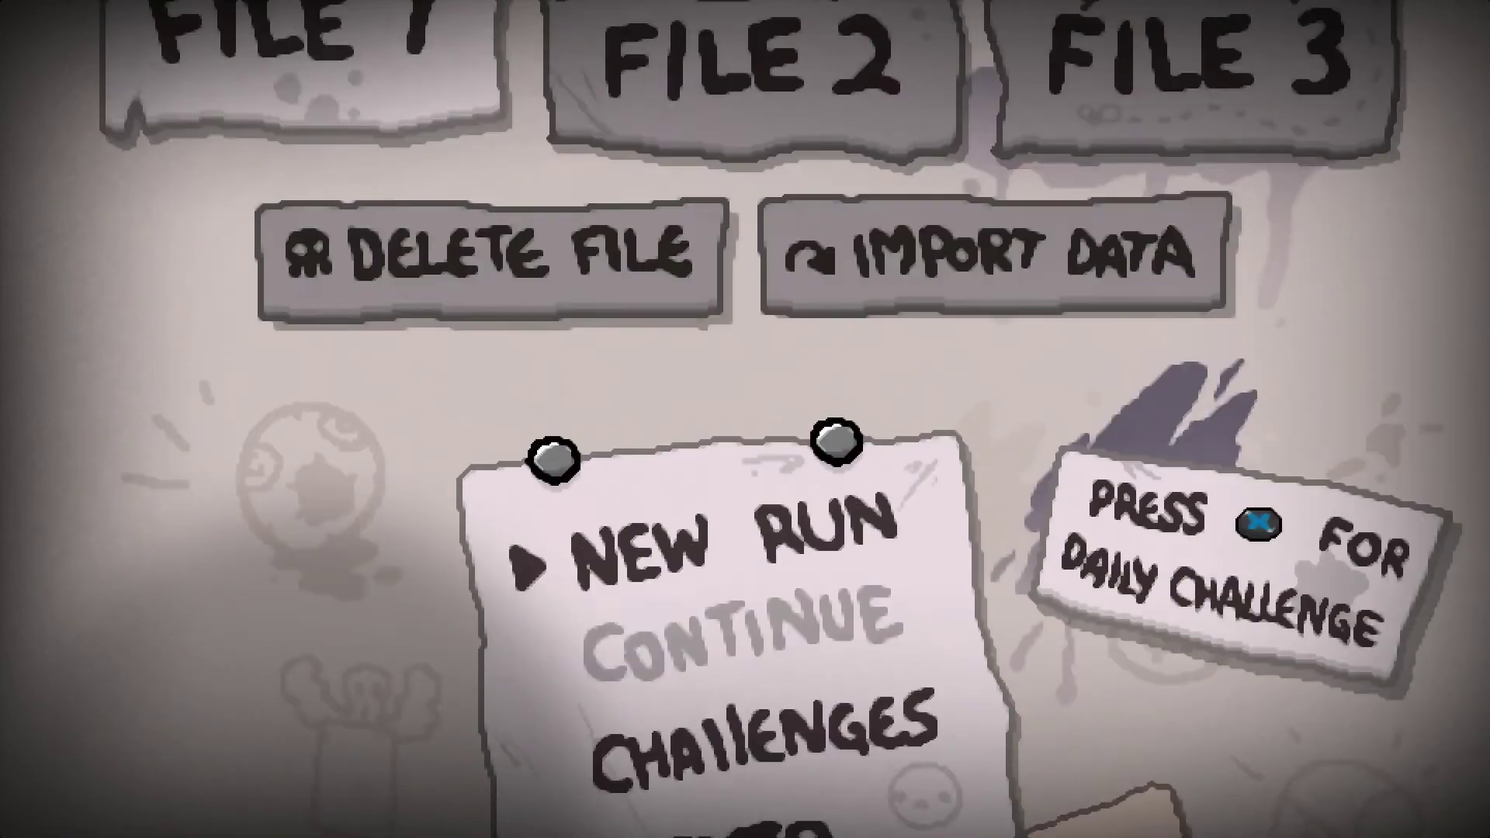
pyautogui.press('Left')
pyautogui.press('Return')
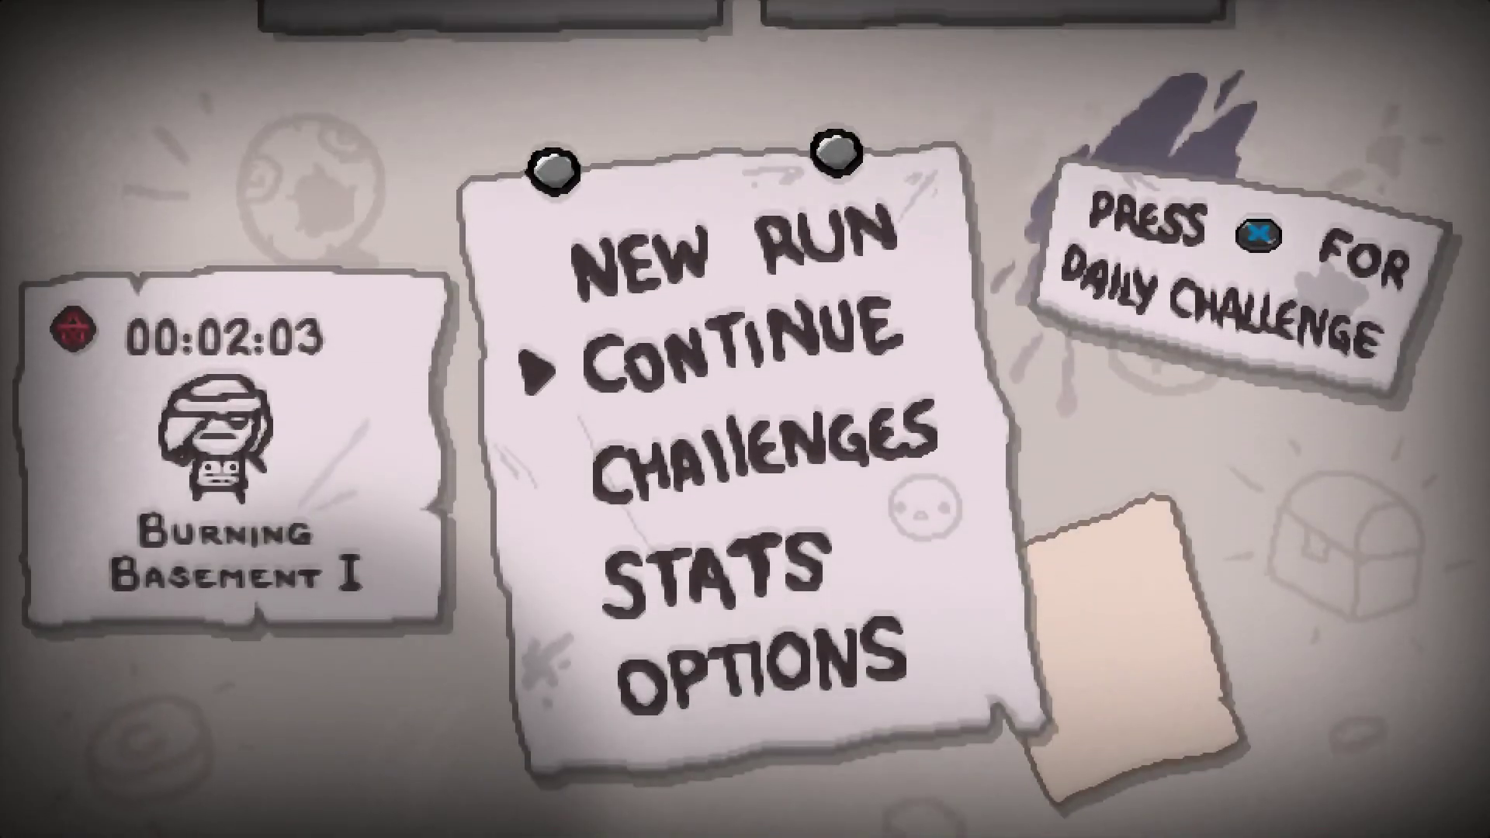
pyautogui.press('Up')
pyautogui.press('Return')
pyautogui.press('Left')
pyautogui.press('Left')
pyautogui.press('Left')
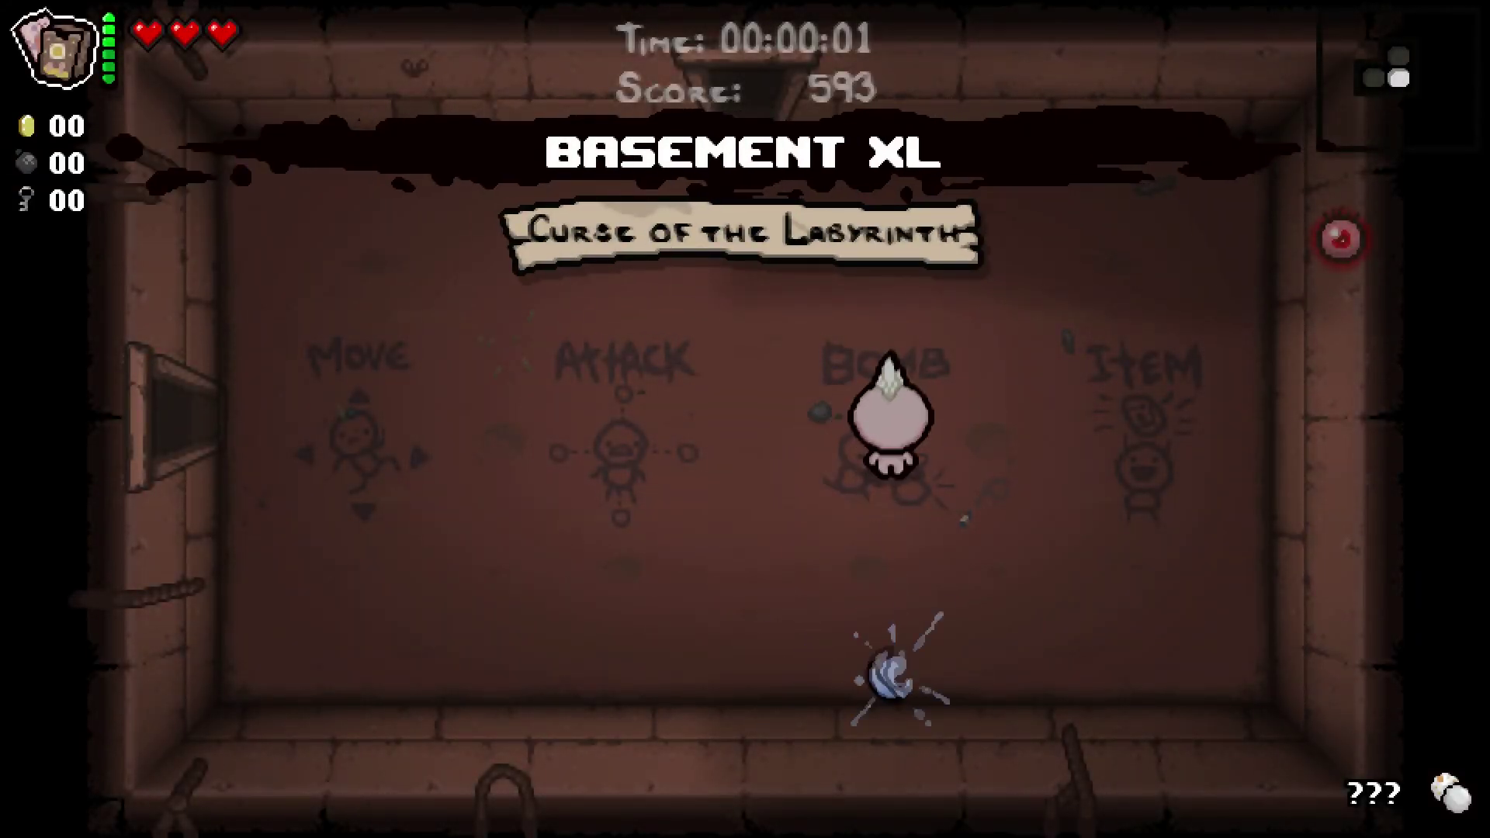
# Use the charged active item and move Isaac left, up and right in the first room
pyautogui.press('space')
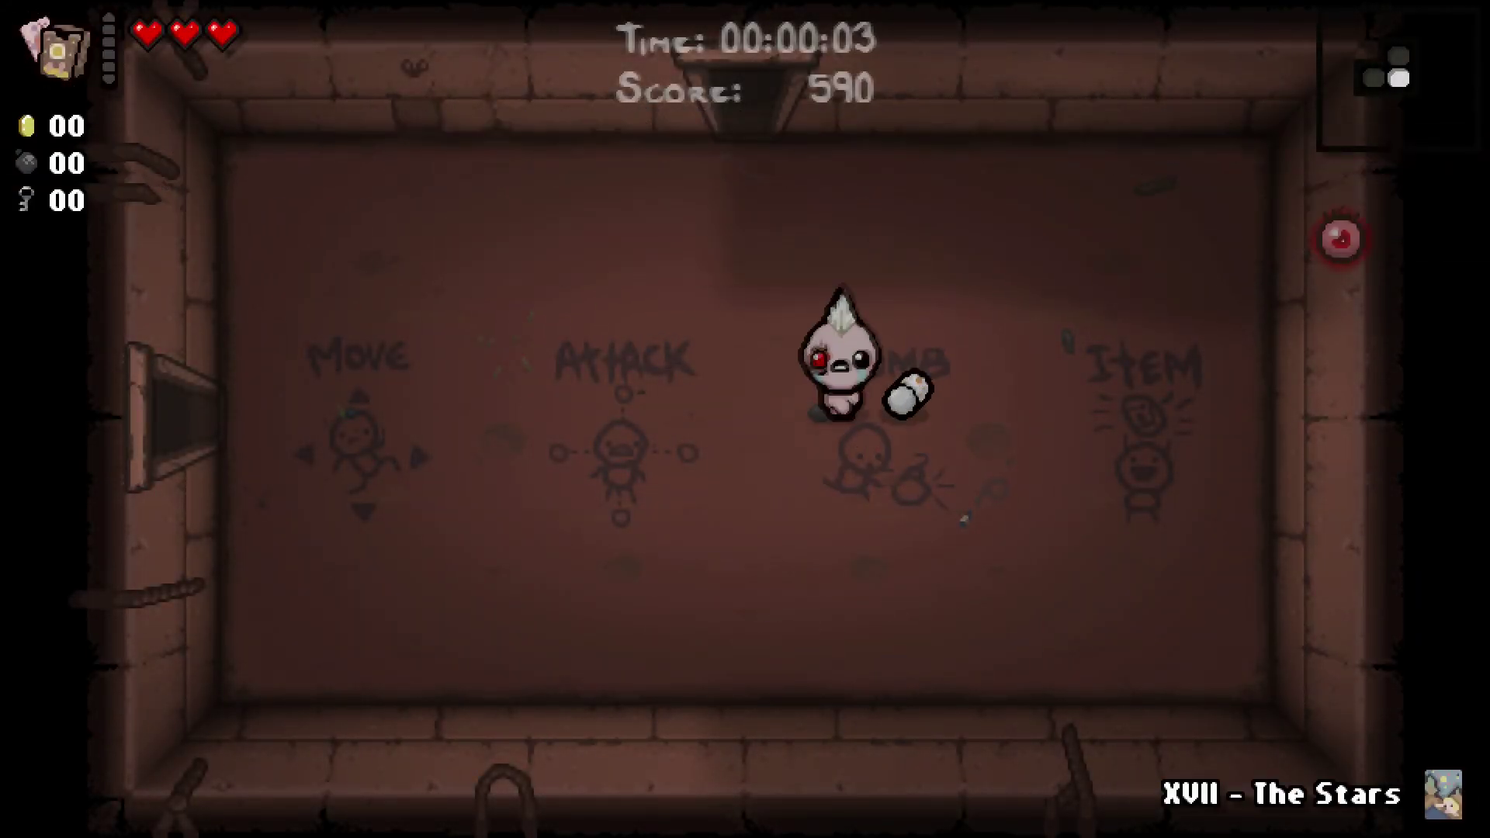
pyautogui.press('a')
pyautogui.press('w')
pyautogui.press('d')
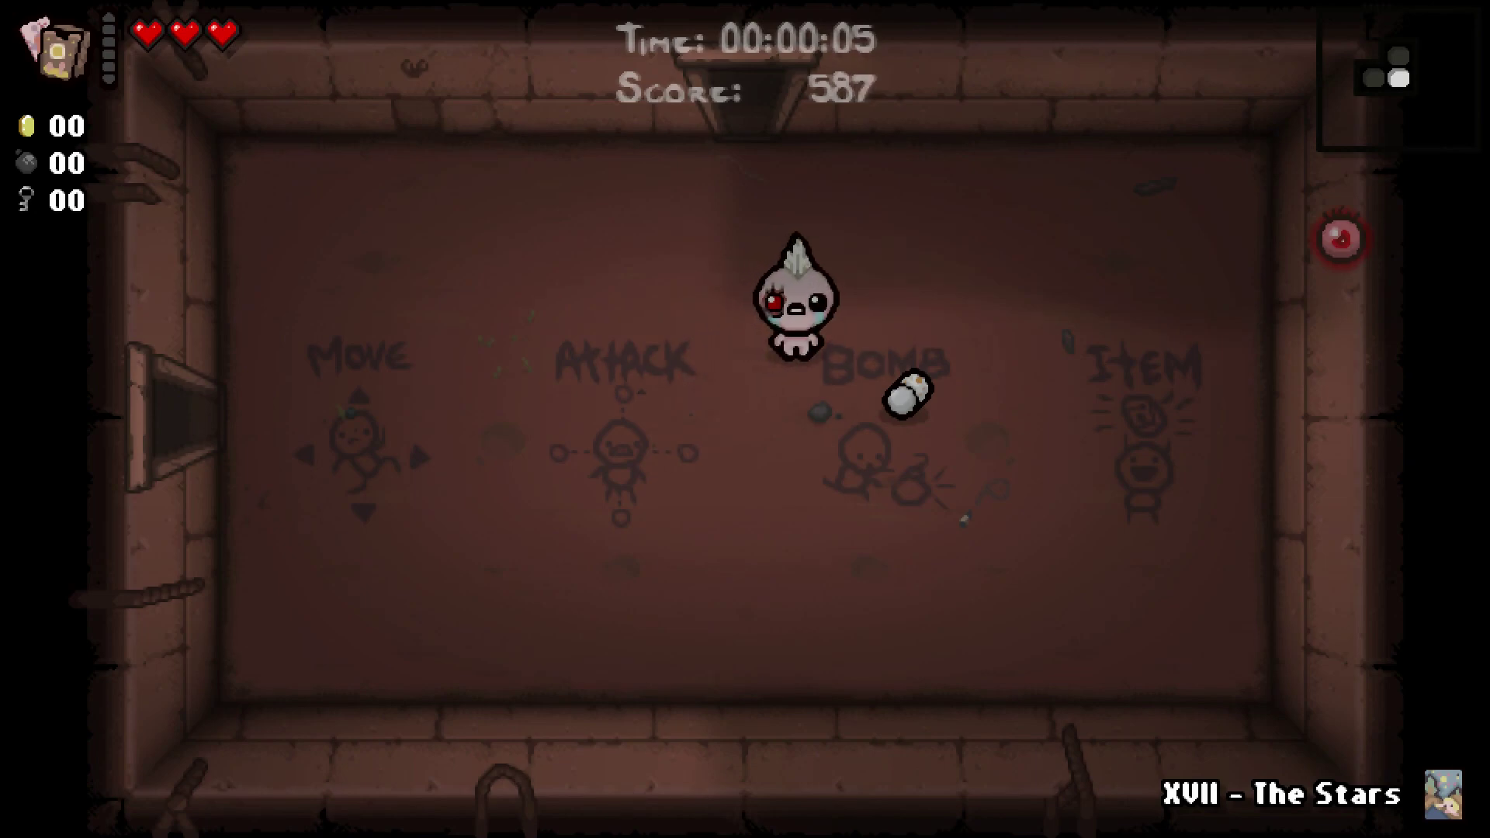